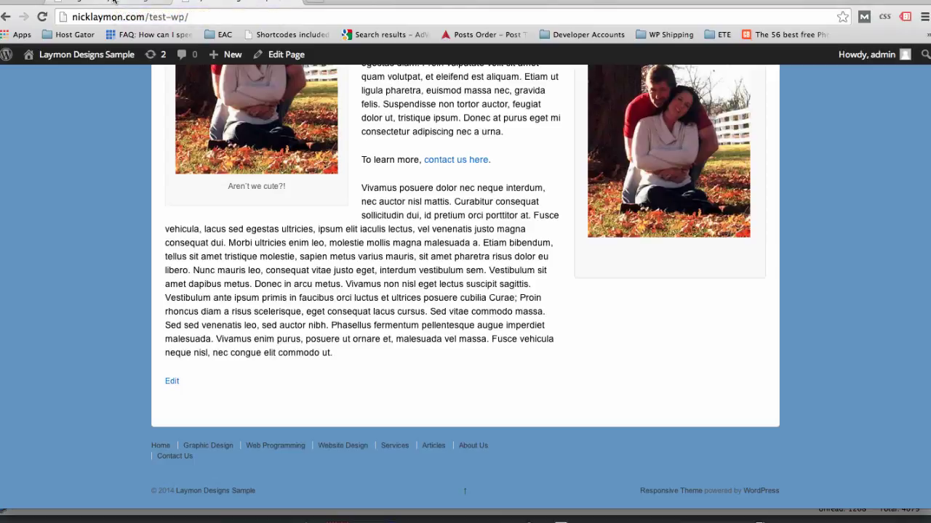
# - Switch to the browser tab showing the WordPress Appearance > Widgets admin page
pyautogui.click(114, 2)
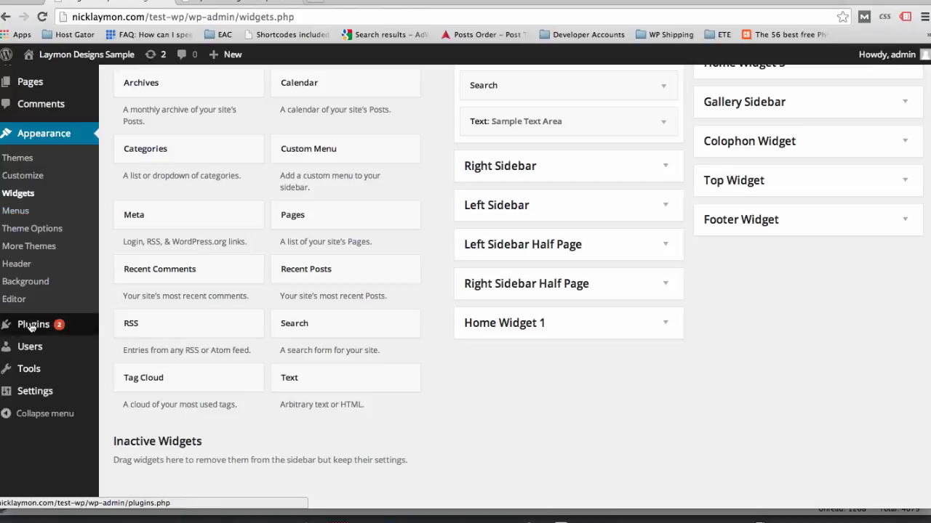
# - Open Installed Plugins and look over the five plugins listed
pyautogui.click(30, 327)
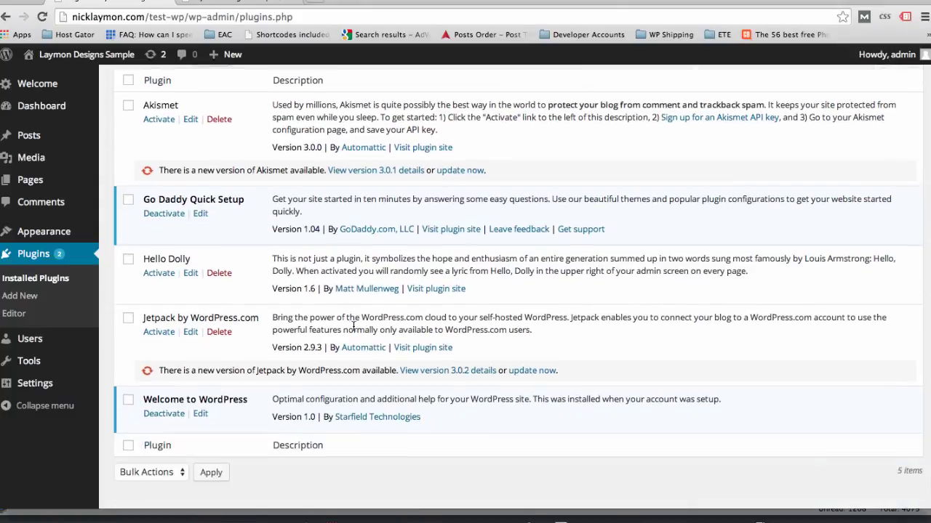
pyautogui.scroll(-3, 356, 332)
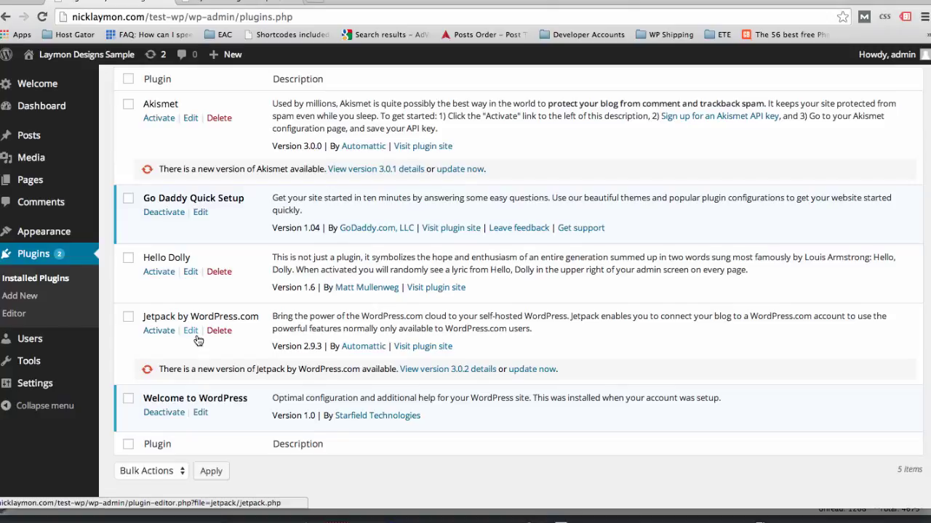
pyautogui.scroll(2, 197, 338)
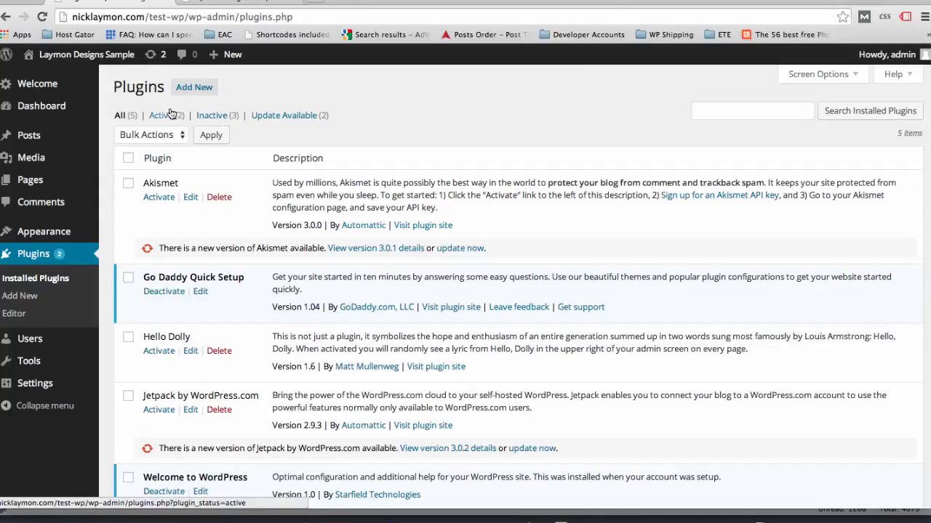
# - Search the plugin directory for 'contact form 7' and choose Install Now on Contact Form 7
pyautogui.click(189, 95)
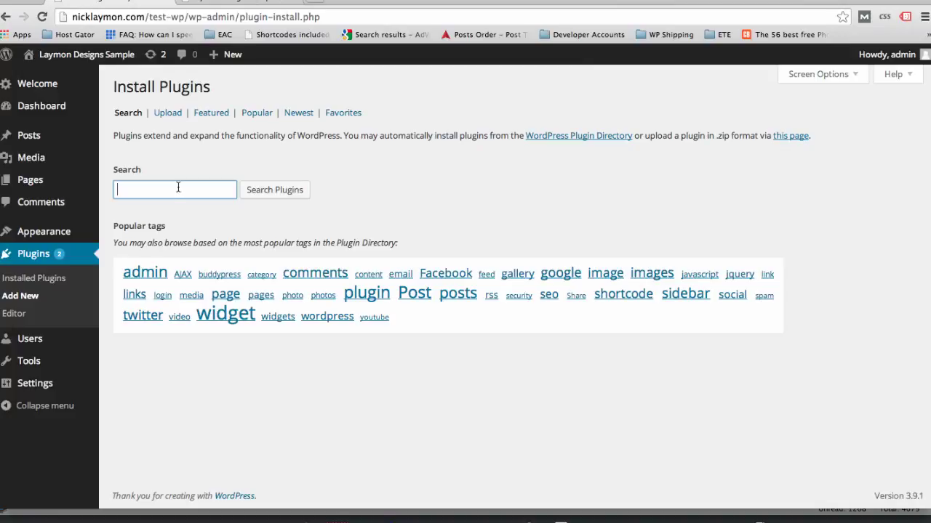
pyautogui.click(179, 188)
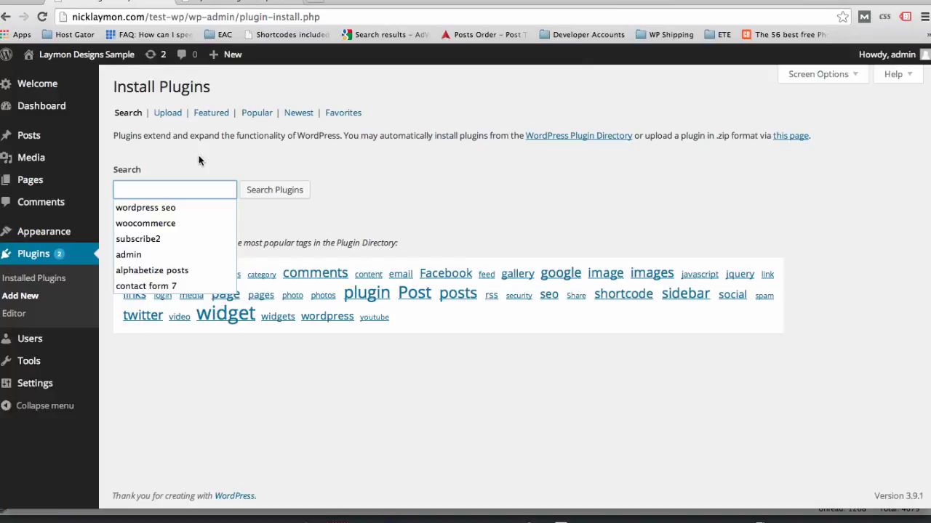
pyautogui.write('contact')
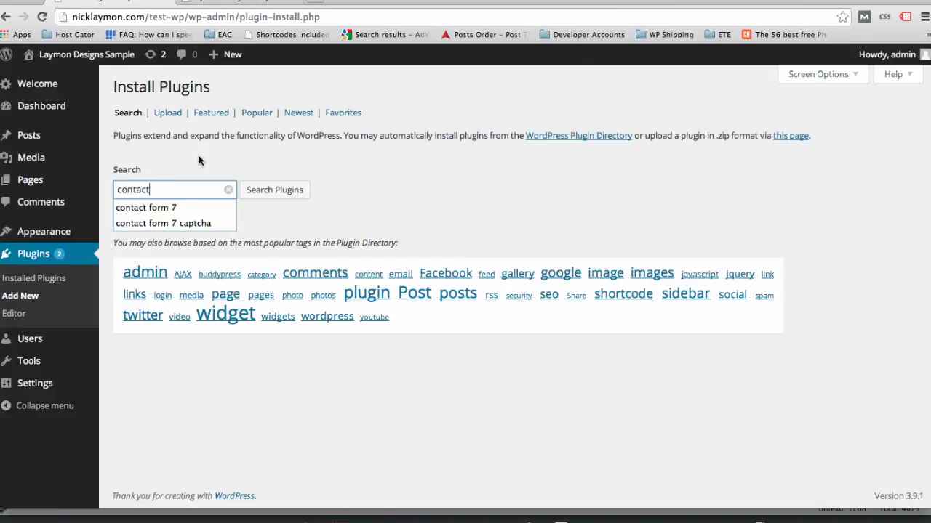
pyautogui.click(153, 208)
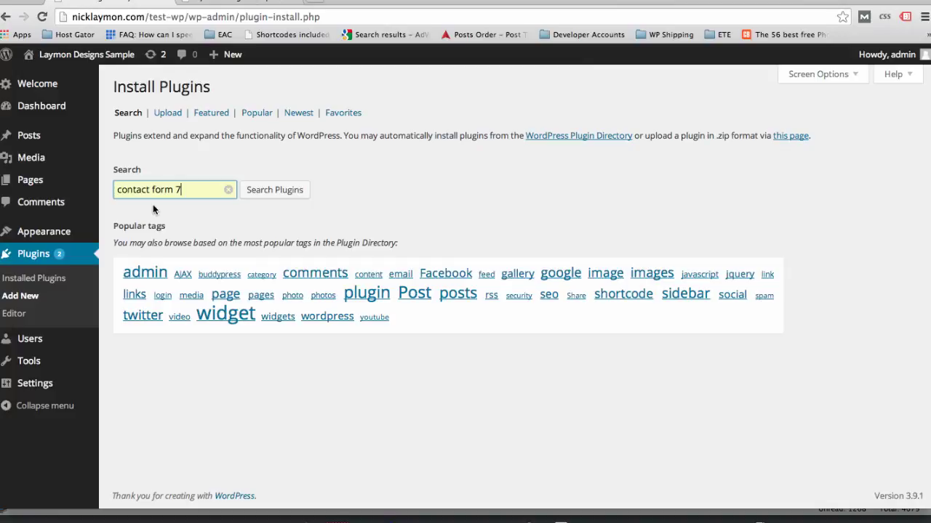
pyautogui.click(259, 193)
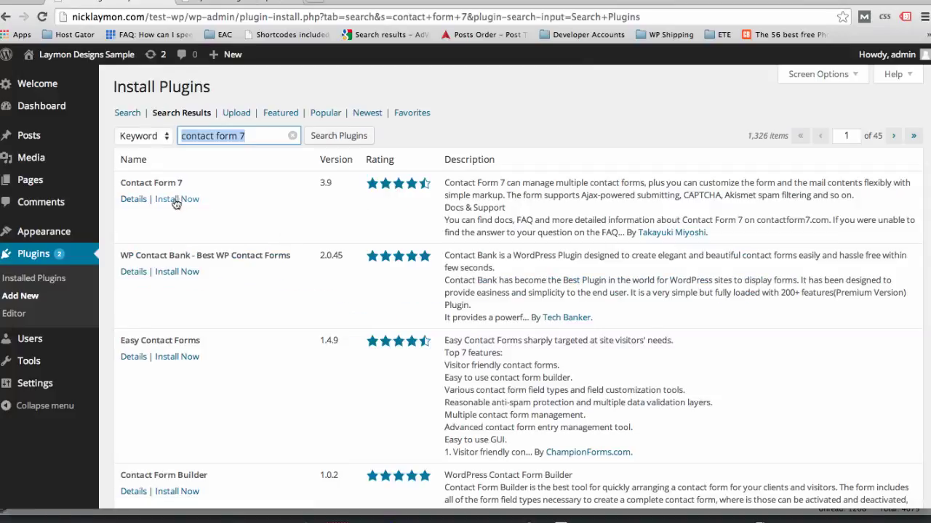
pyautogui.click(178, 200)
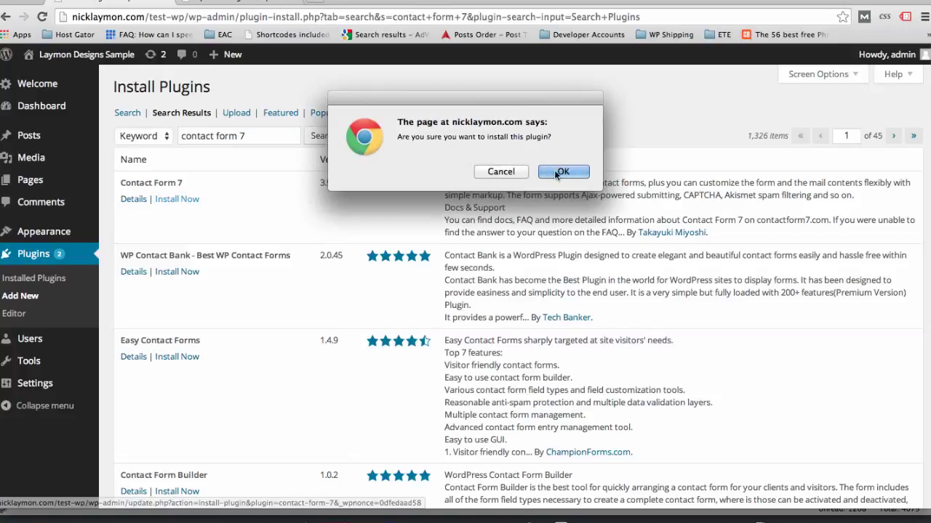
# - Confirm the install, activate Contact Form 7, and open its Contact Forms list
pyautogui.click(564, 172)
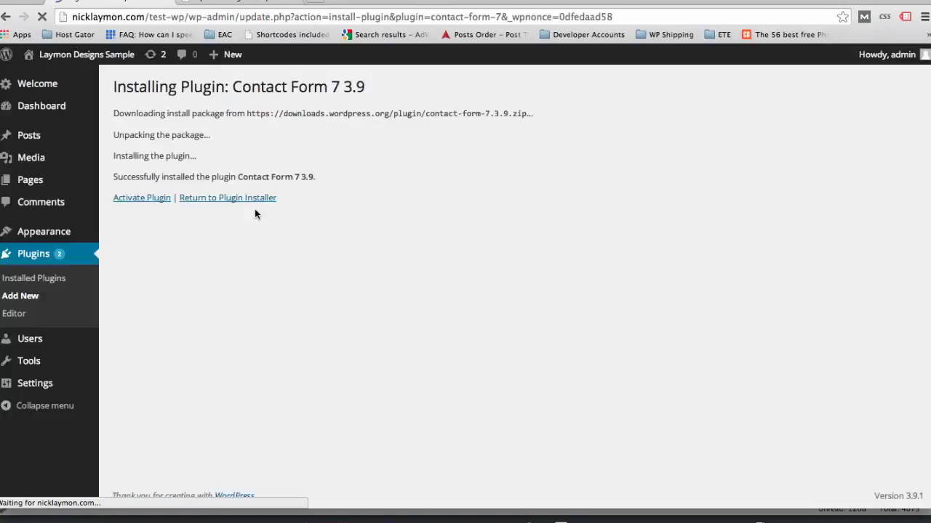
pyautogui.click(142, 200)
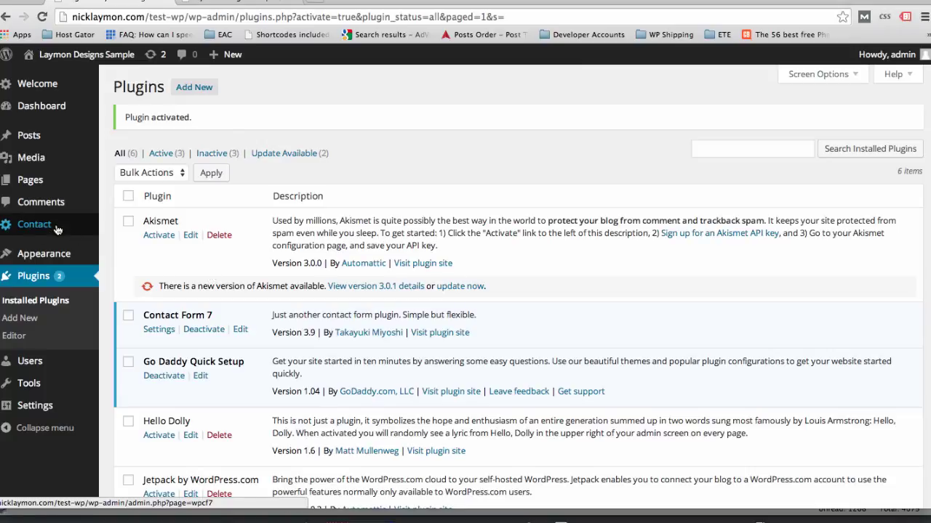
pyautogui.moveTo(58, 226)
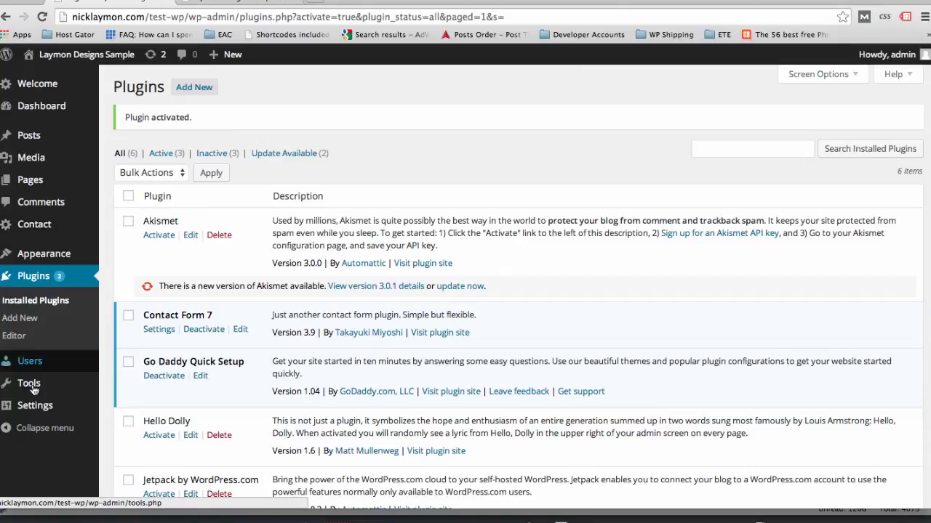
pyautogui.click(37, 226)
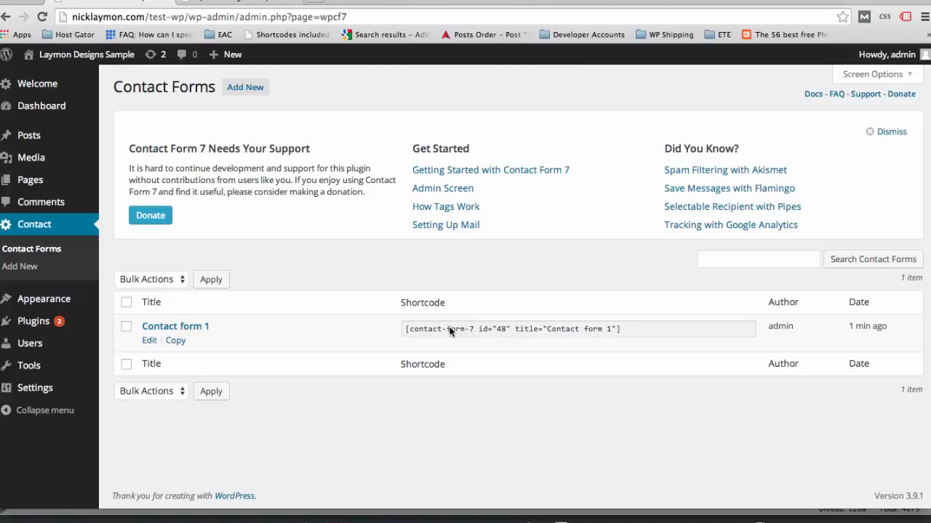
# - Edit Contact form 1 and delete the Subject field, keeping Name, Email, Message and Send
pyautogui.click(149, 341)
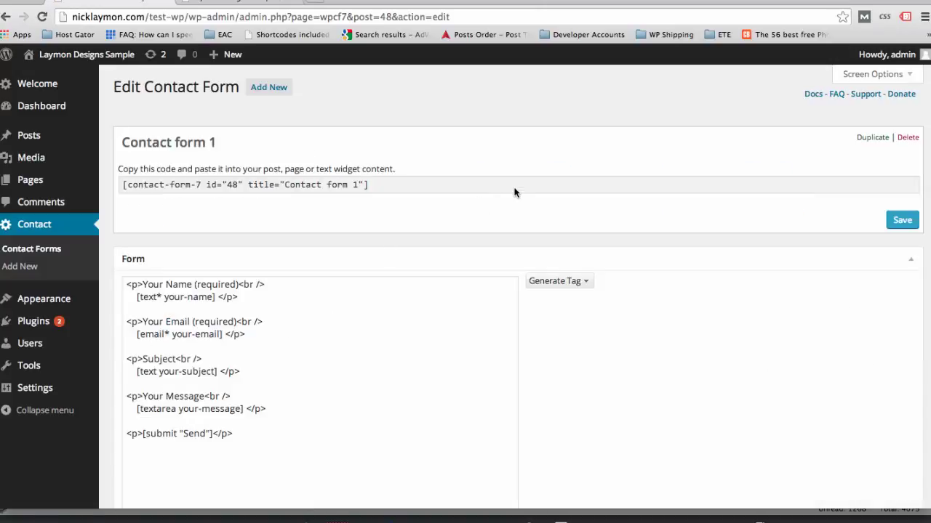
pyautogui.scroll(-4, 513, 190)
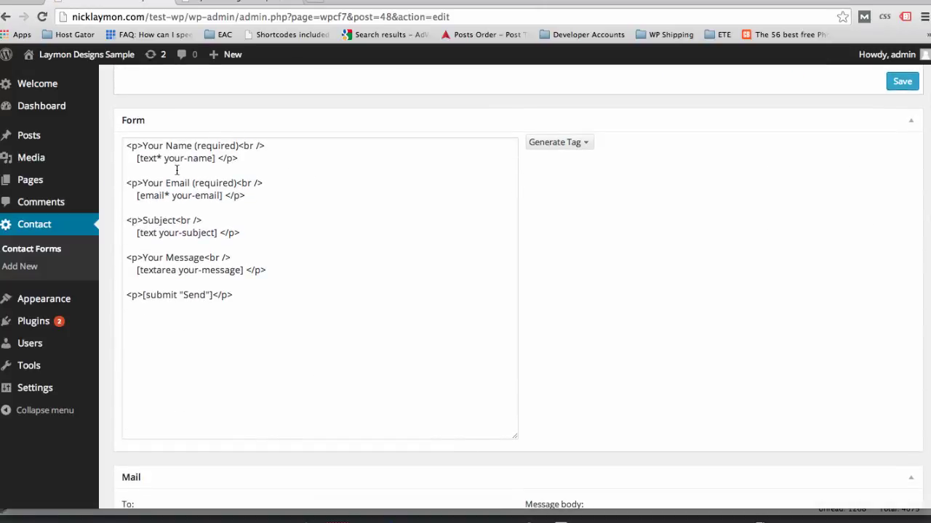
pyautogui.moveTo(260, 303); pyautogui.dragTo(126, 146)
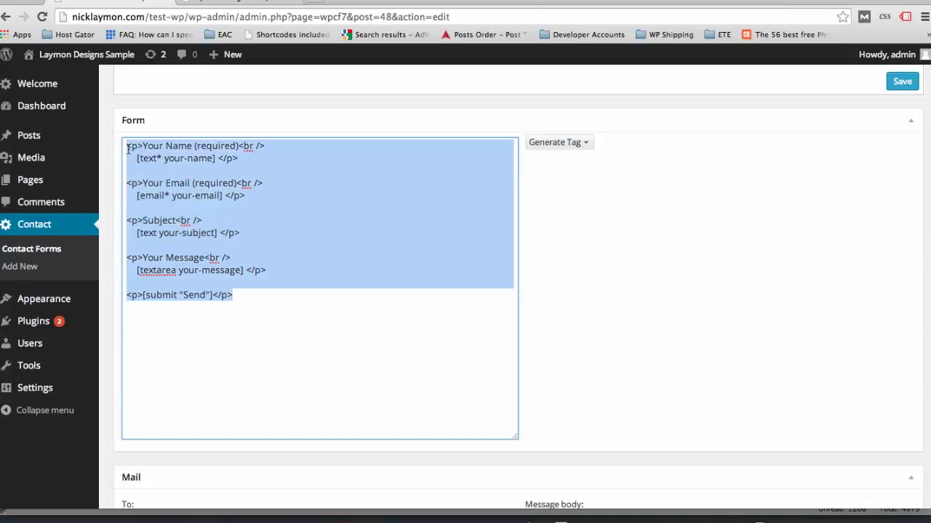
pyautogui.click(207, 161)
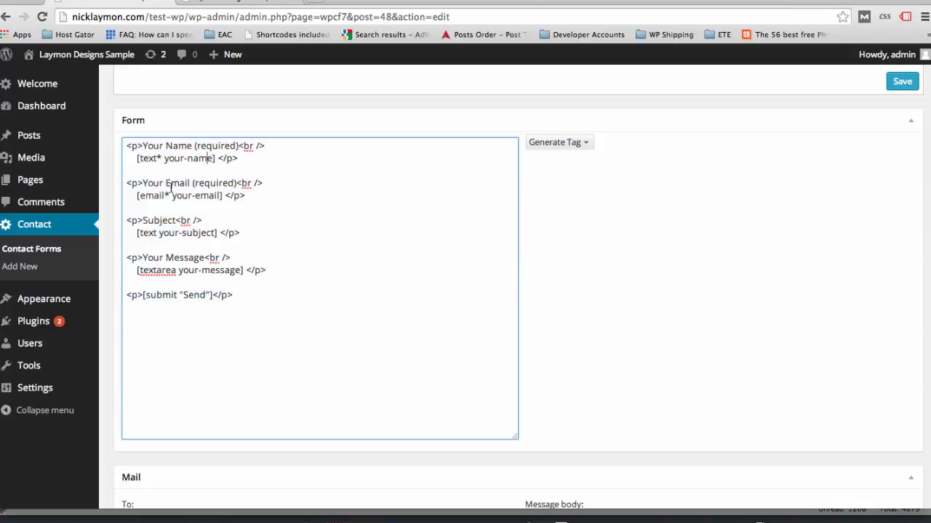
pyautogui.moveTo(135, 157); pyautogui.dragTo(216, 157)
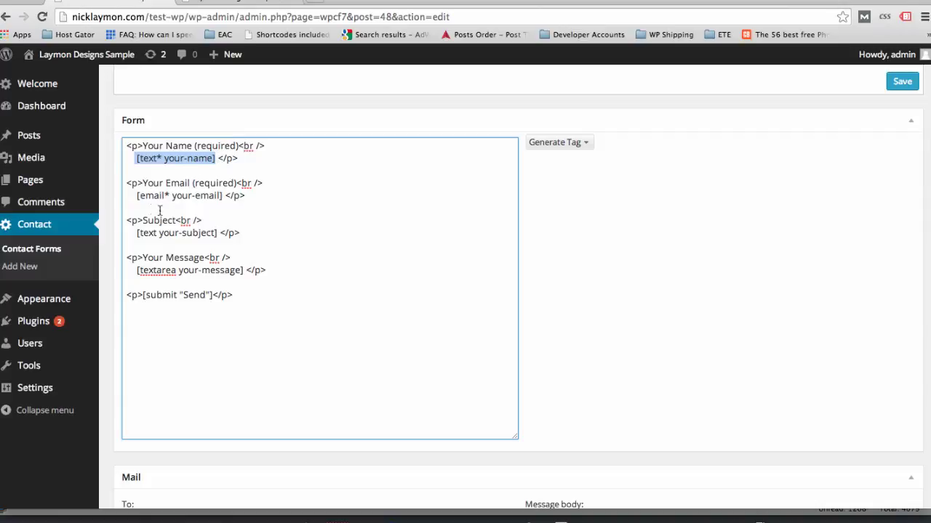
pyautogui.moveTo(136, 195); pyautogui.dragTo(221, 197)
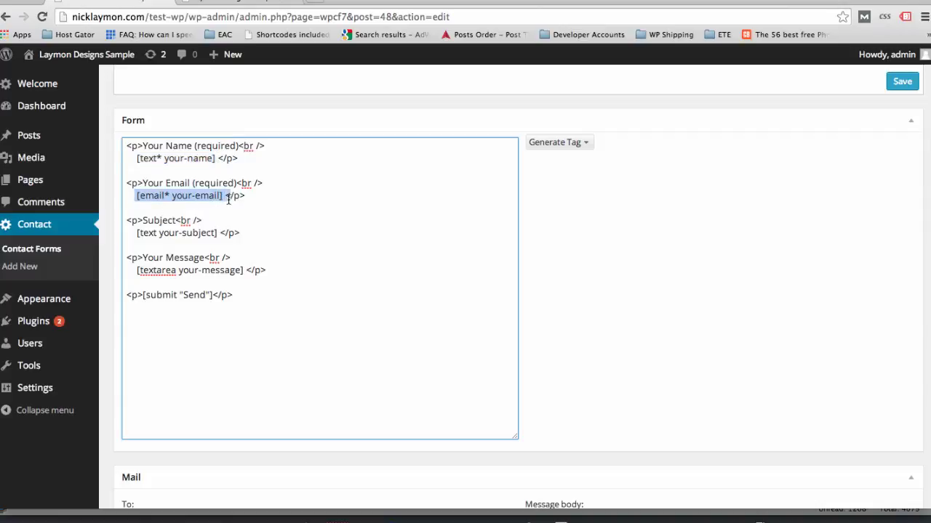
pyautogui.moveTo(137, 233); pyautogui.dragTo(113, 209)
pyautogui.press('BackSpace')
pyautogui.press('BackSpace')
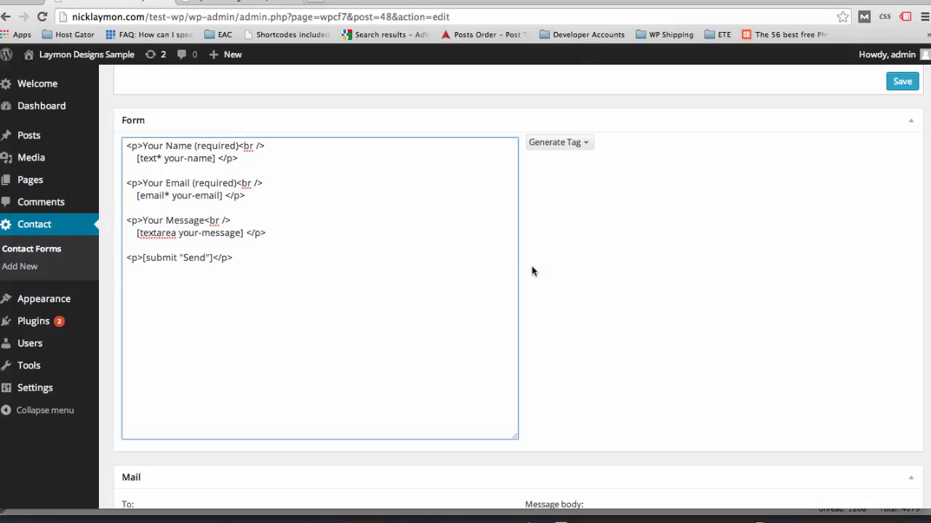
pyautogui.scroll(-5, 531, 271)
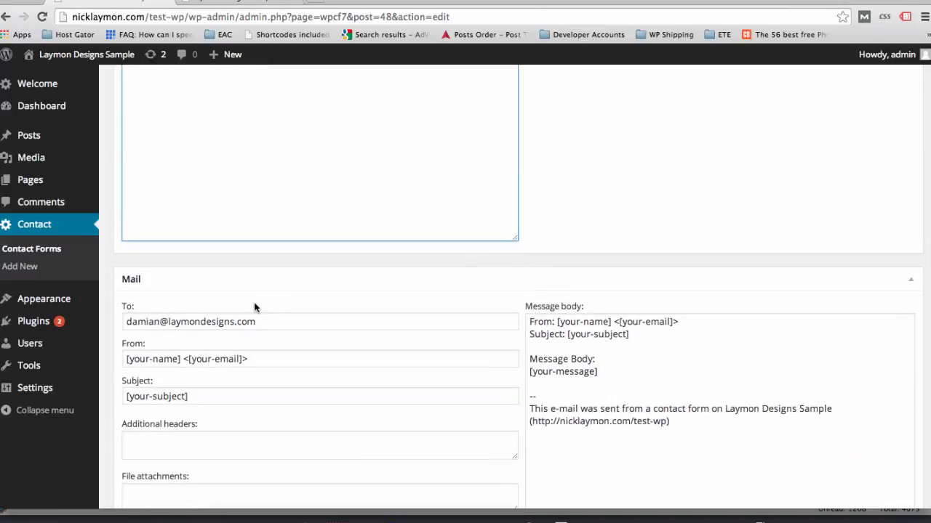
# - Set the Mail Subject field to 'Website Contact'
pyautogui.moveTo(260, 321); pyautogui.dragTo(182, 317)
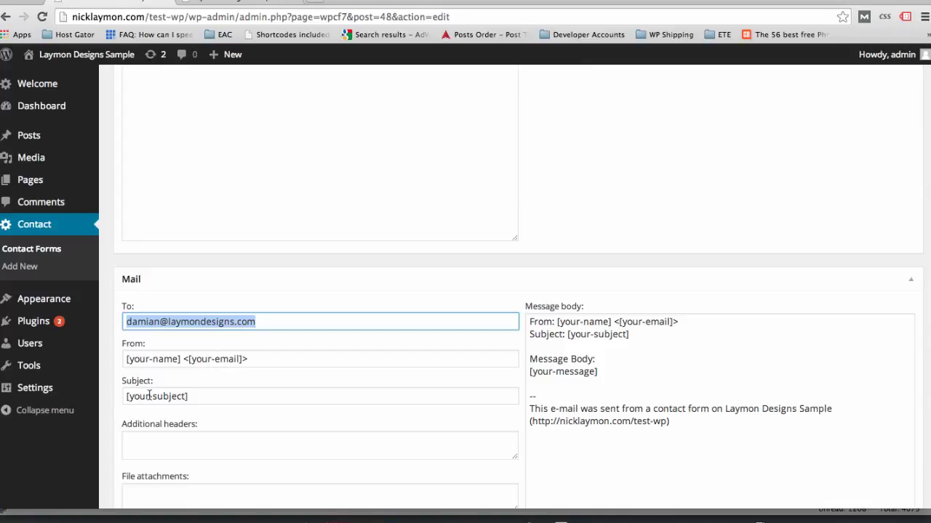
pyautogui.tripleClick(187, 396)
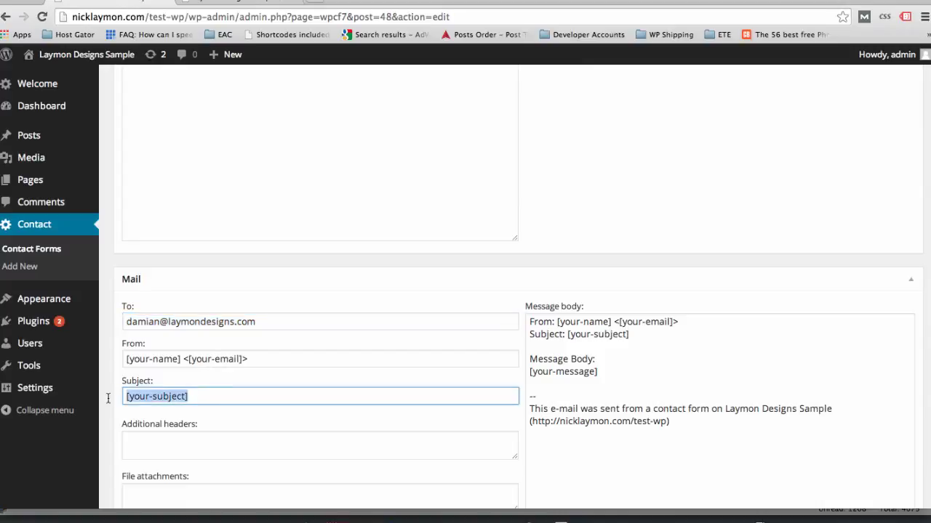
pyautogui.moveTo(89, 403)
pyautogui.scroll(3, 293, 376)
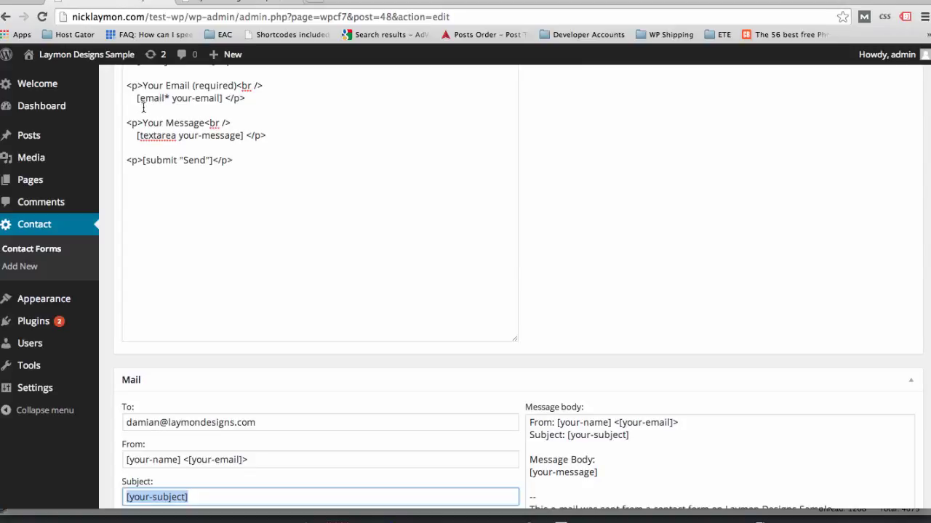
pyautogui.scroll(-2, 220, 112)
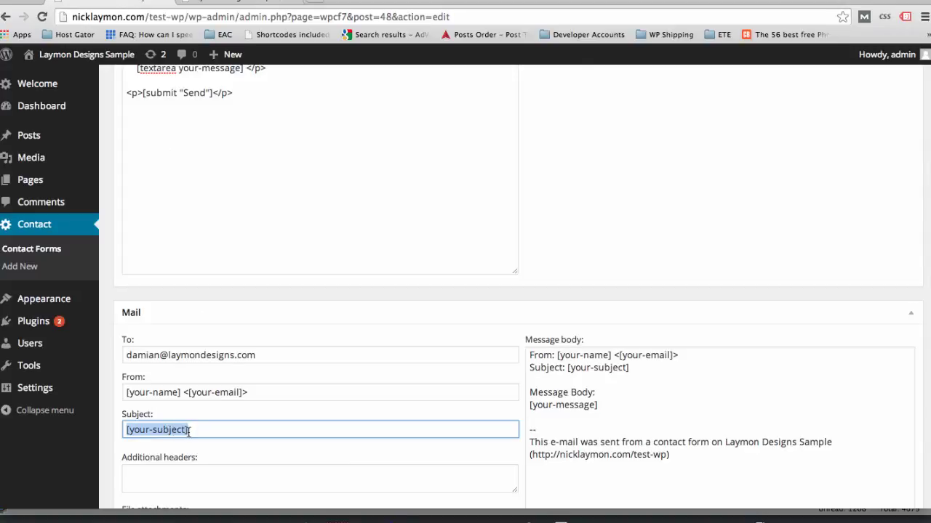
pyautogui.write('Website Cont')
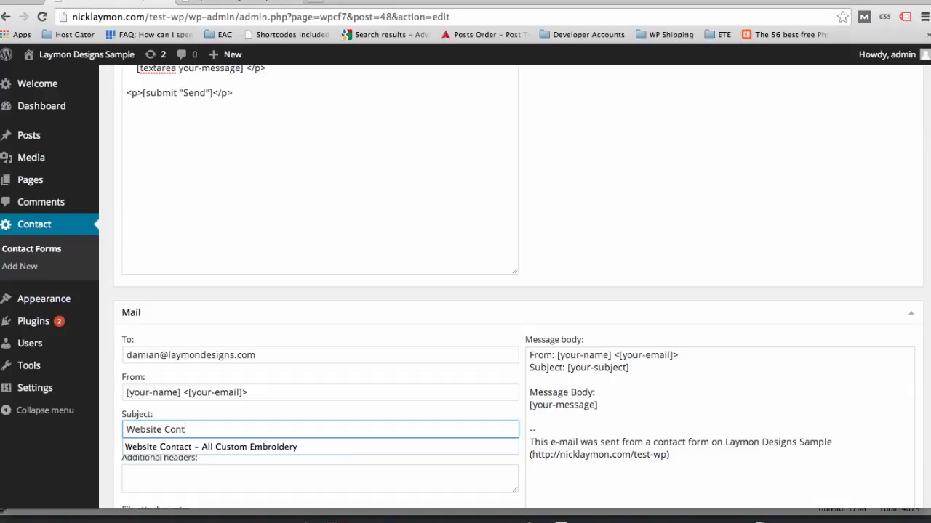
pyautogui.write('act')
pyautogui.click(328, 322)
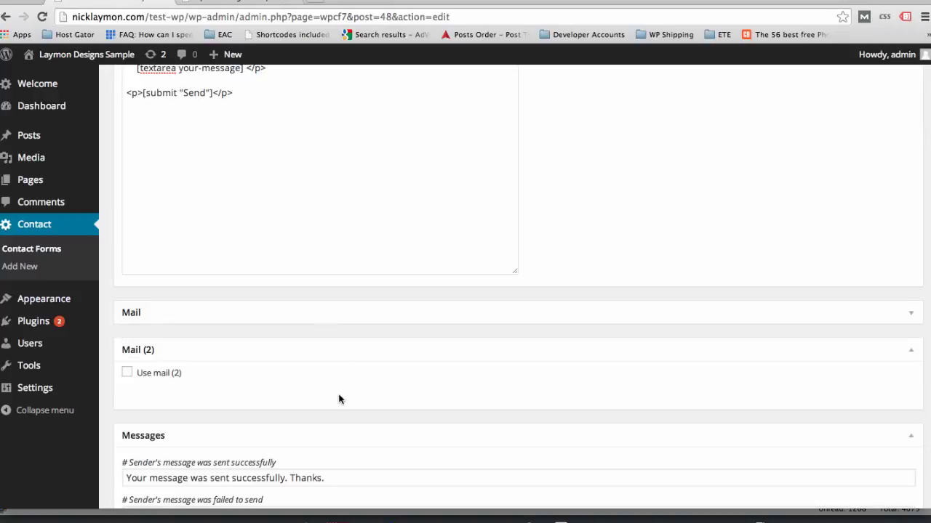
pyautogui.click(178, 352)
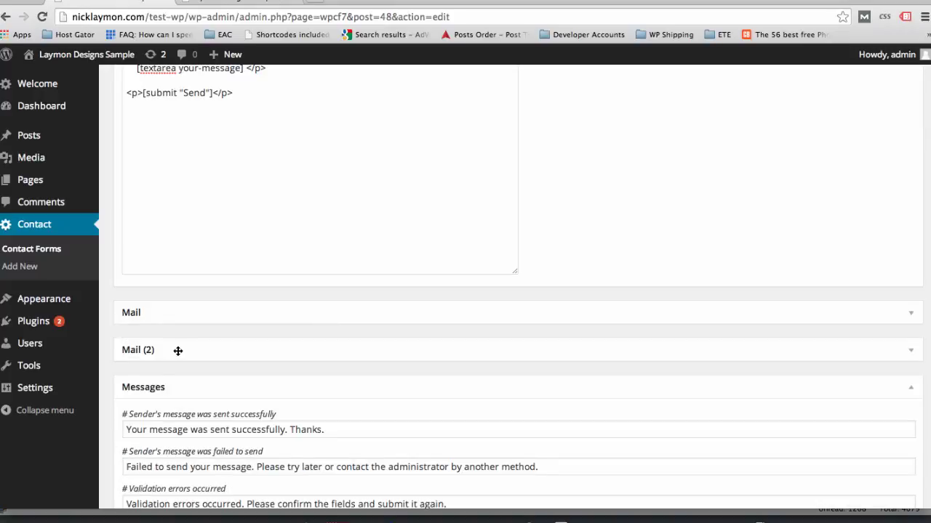
pyautogui.click(228, 357)
pyautogui.click(215, 312)
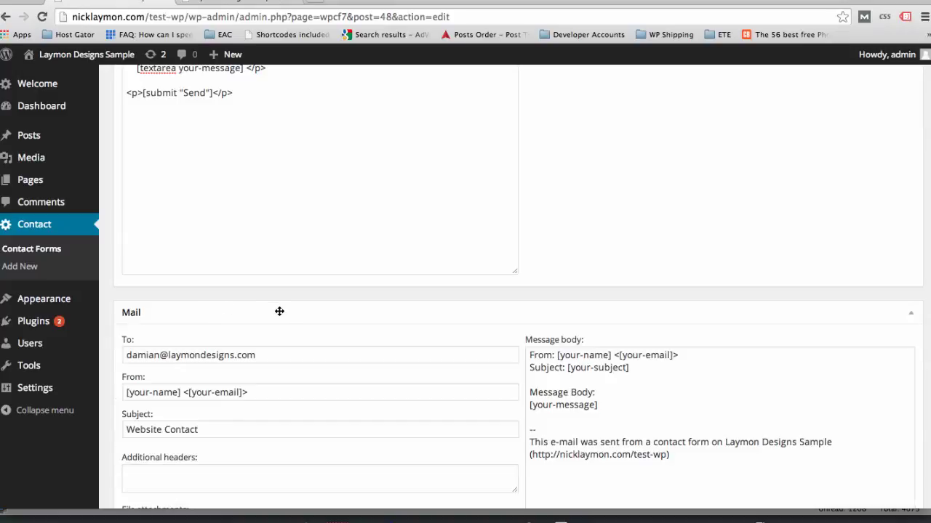
pyautogui.scroll(-3, 278, 313)
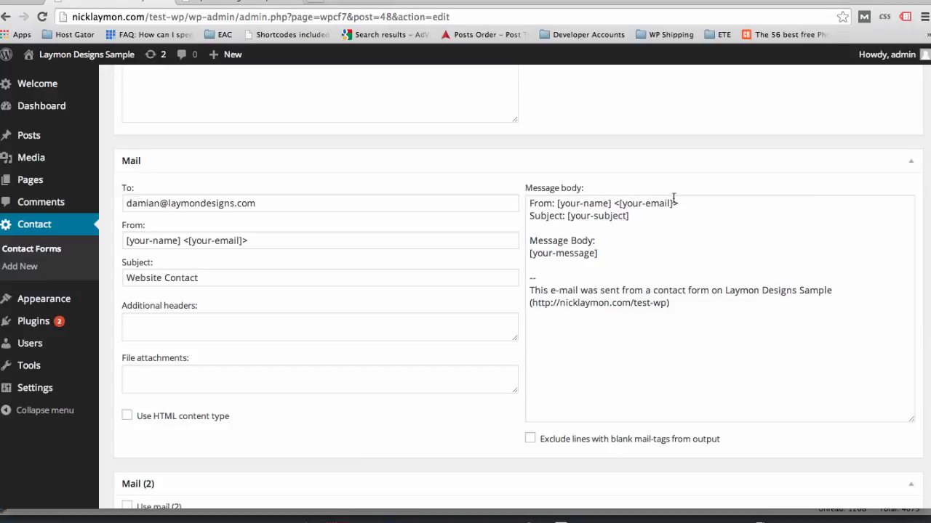
pyautogui.scroll(5, 624, 278)
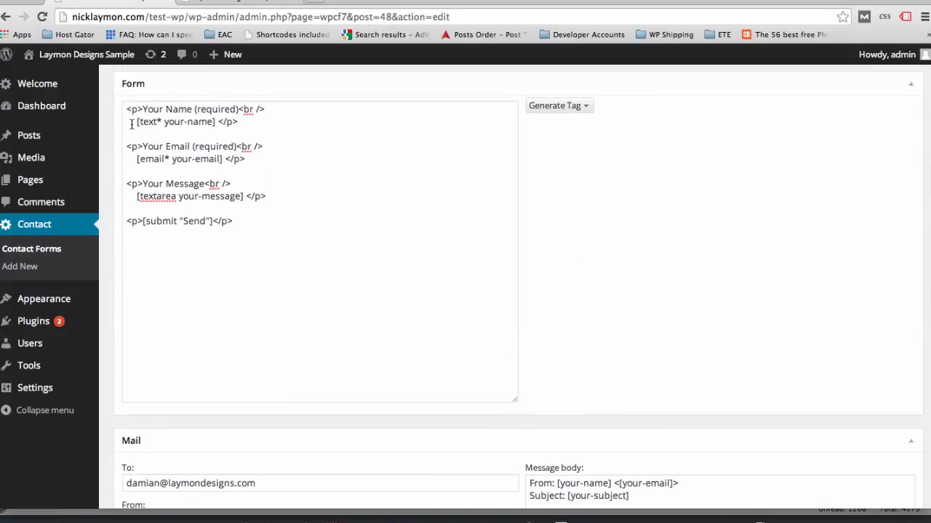
# - Review the form and message-body field tags, then save Contact form 1
pyautogui.moveTo(136, 122); pyautogui.dragTo(216, 122)
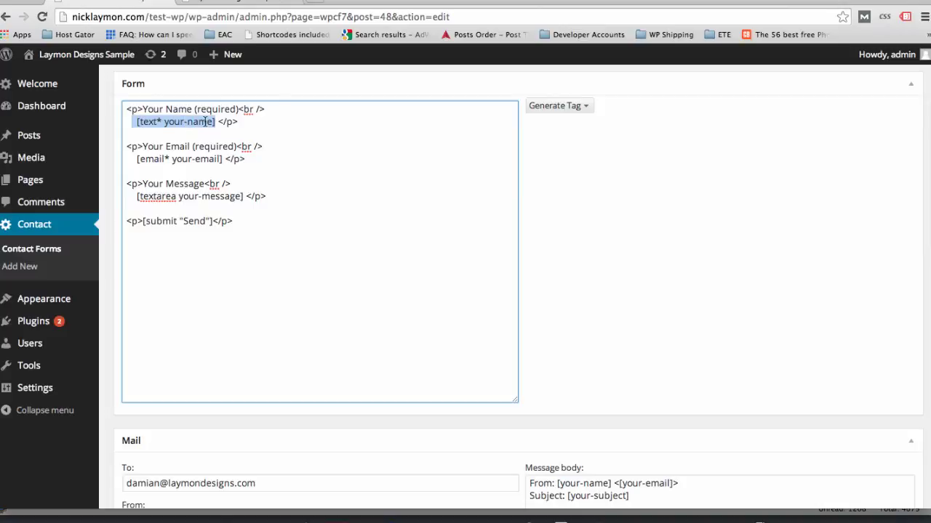
pyautogui.scroll(-3, 705, 333)
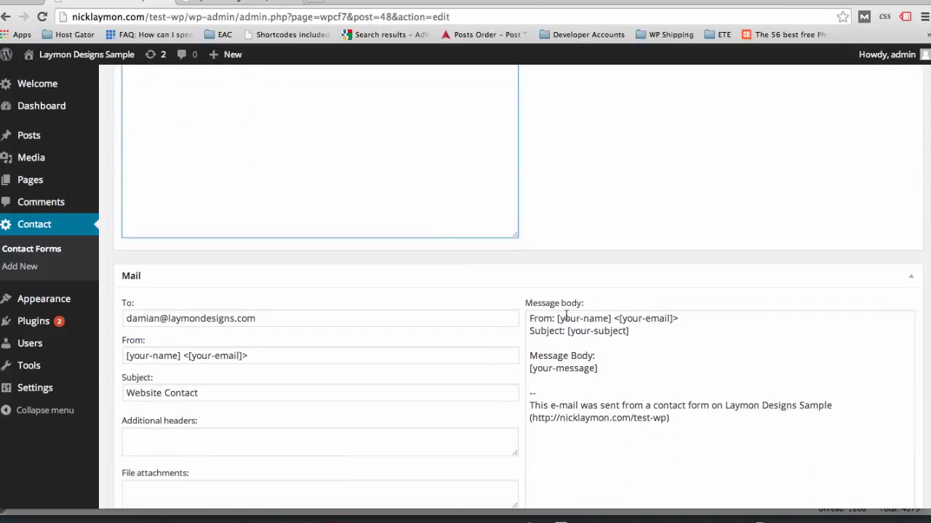
pyautogui.moveTo(558, 318); pyautogui.dragTo(611, 319)
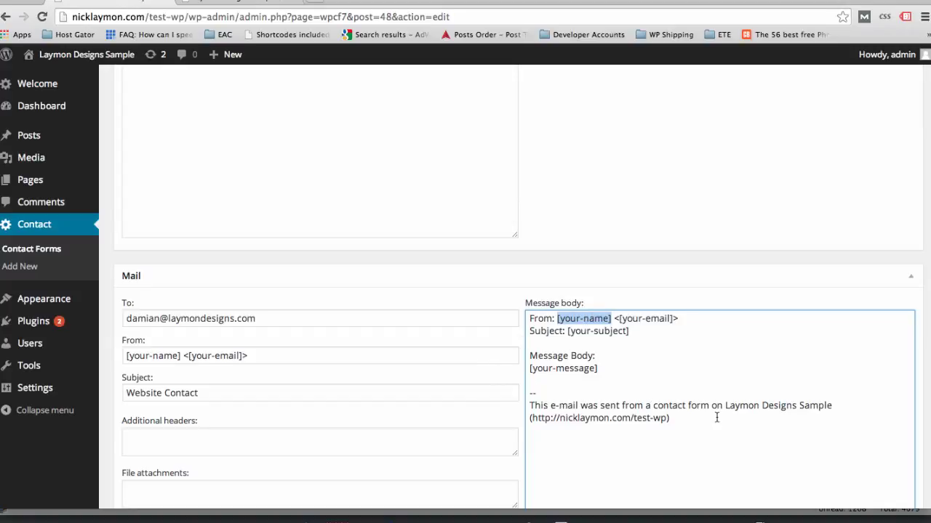
pyautogui.scroll(-3, 716, 418)
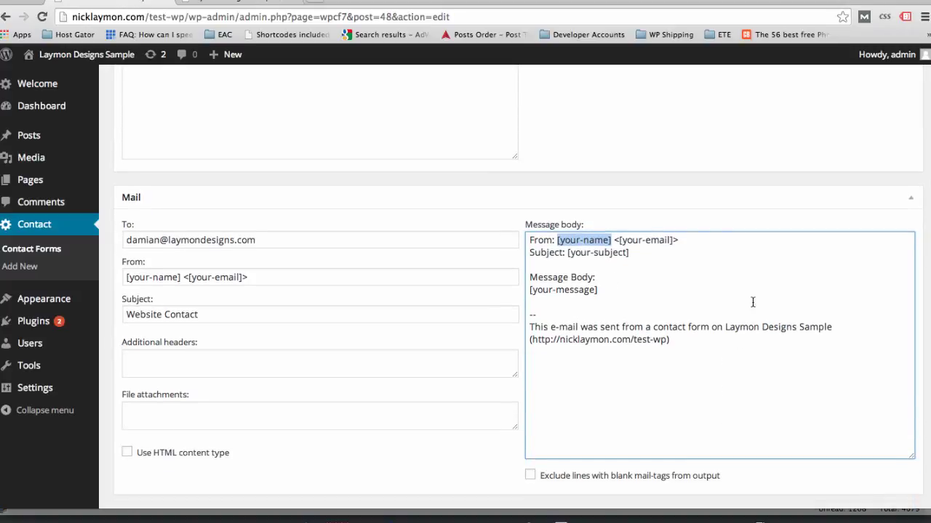
pyautogui.scroll(10, 752, 302)
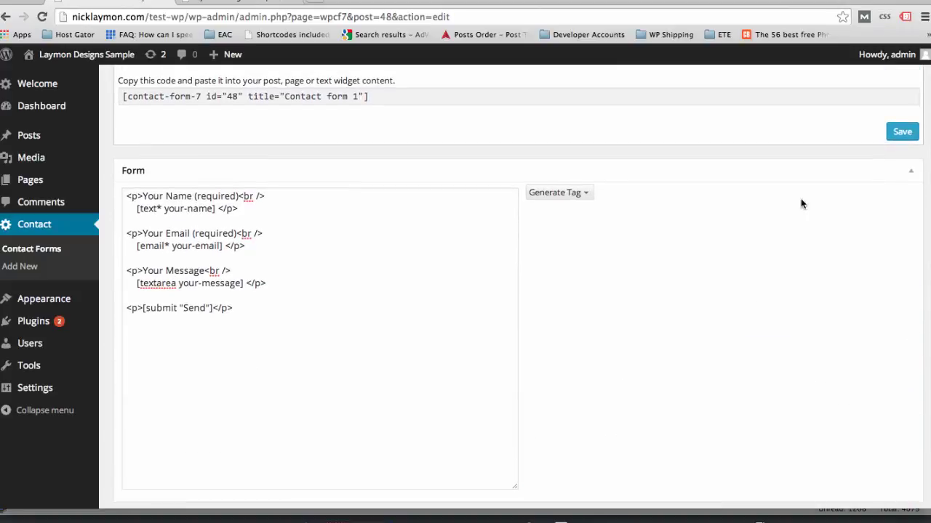
pyautogui.click(901, 133)
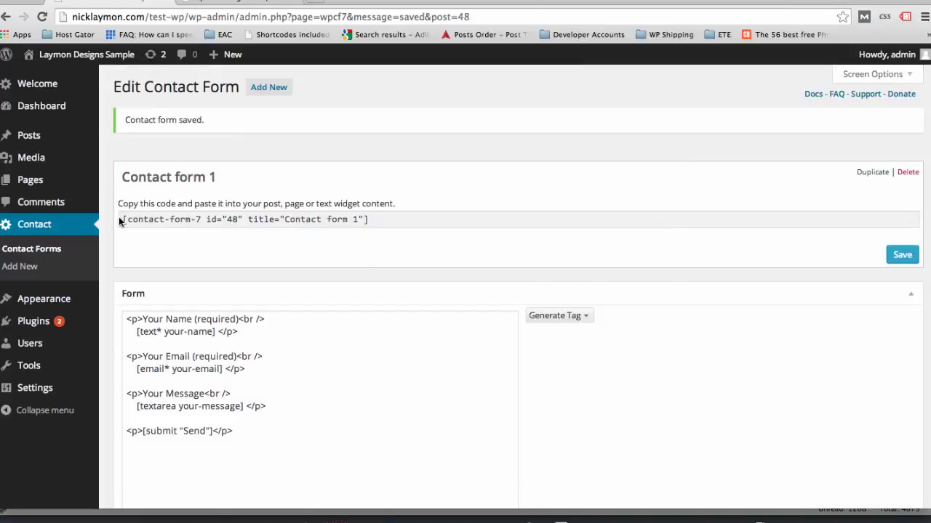
# - Replace the [your-subject] tag in the message body with 'Website Contact'
pyautogui.moveTo(120, 220); pyautogui.dragTo(179, 222)
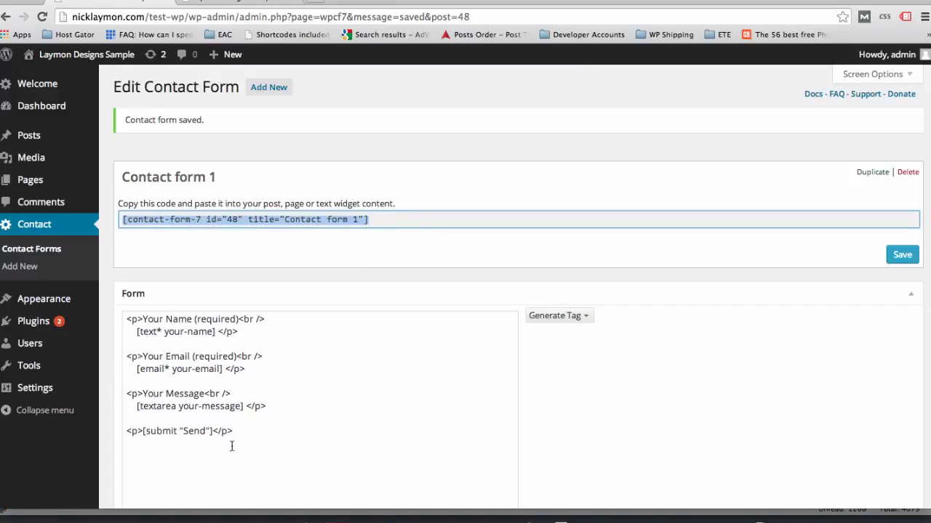
pyautogui.scroll(-5, 378, 411)
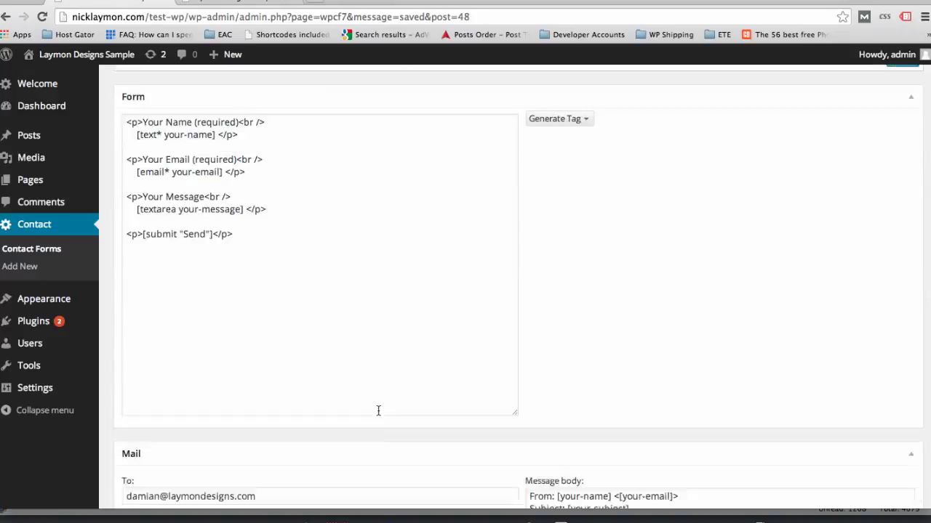
pyautogui.scroll(-1, 378, 411)
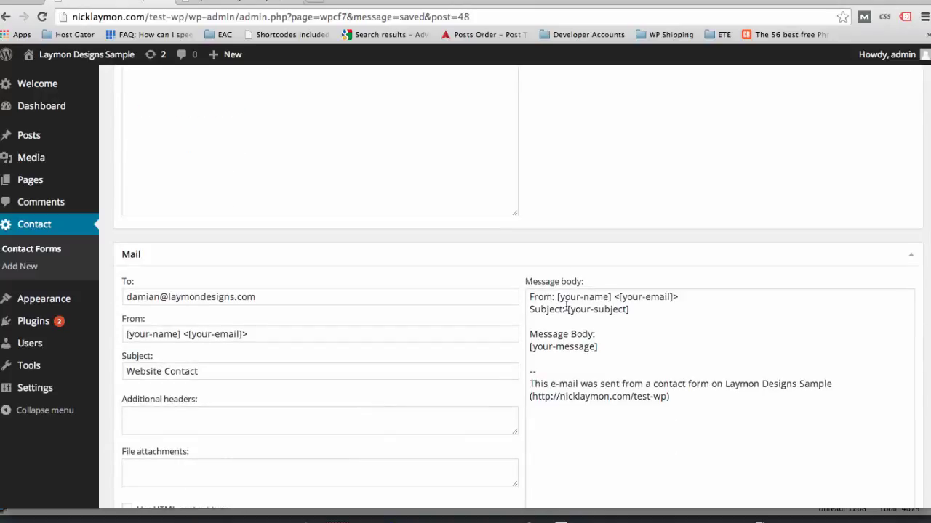
pyautogui.moveTo(566, 309); pyautogui.dragTo(644, 308)
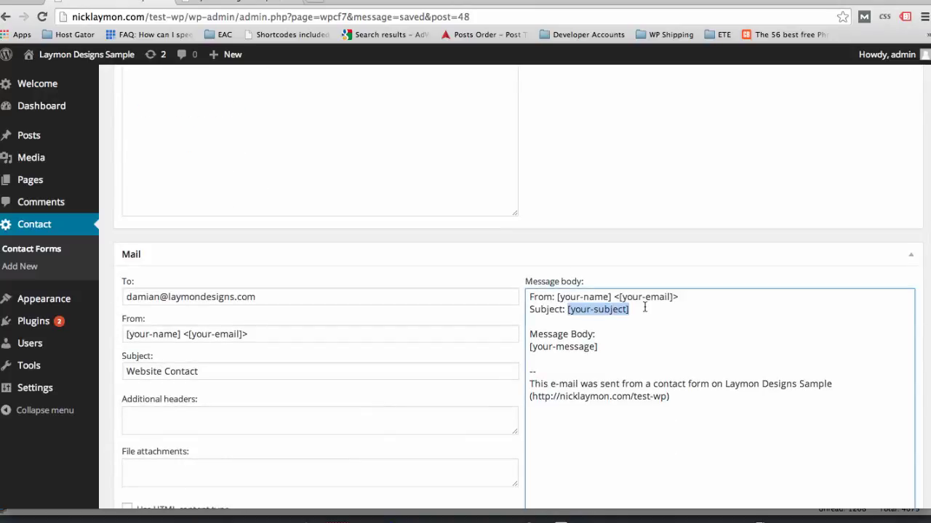
pyautogui.scroll(3, 338, 222)
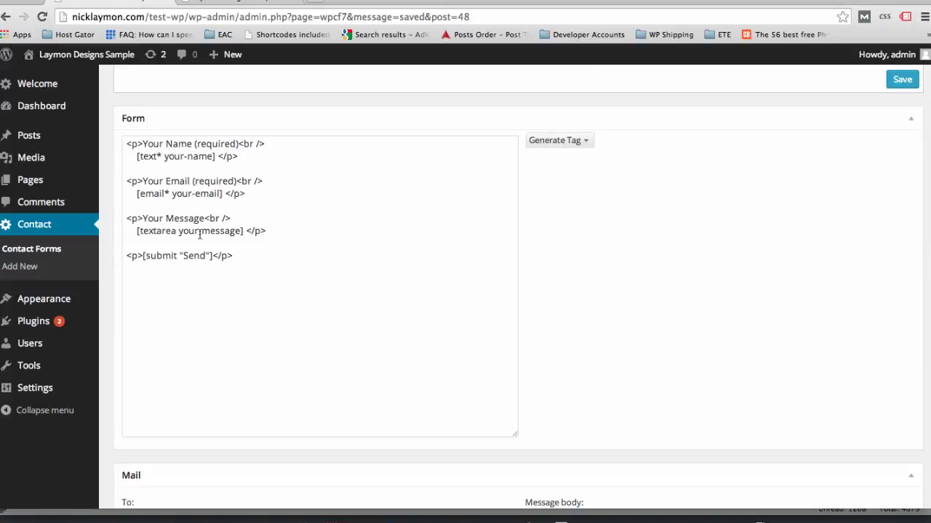
pyautogui.scroll(-4, 521, 255)
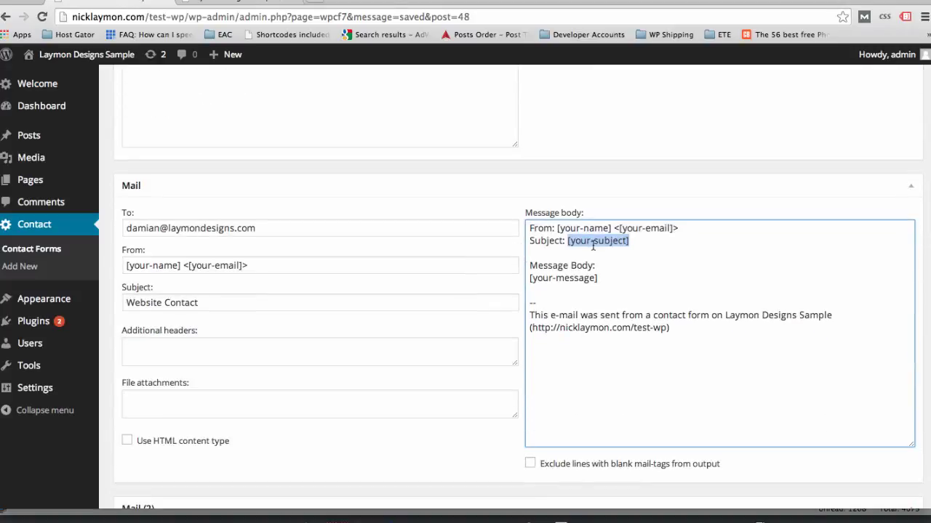
pyautogui.write('Website C')
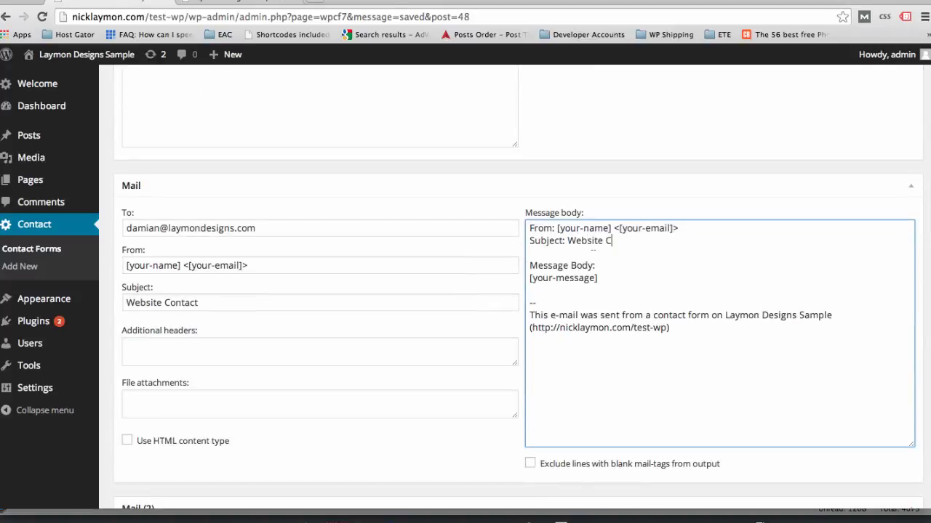
pyautogui.write('ontact')
pyautogui.scroll(5, 606, 269)
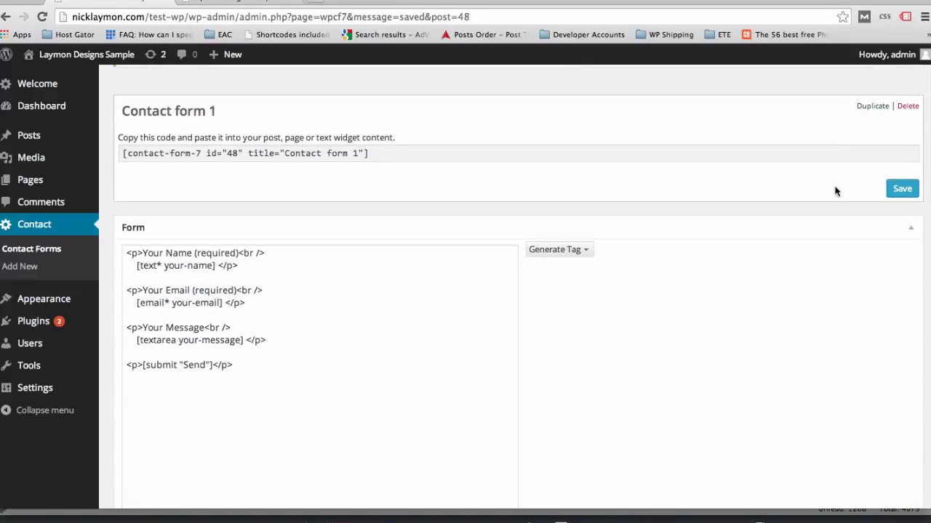
# - Save the contact form, copy its shortcode, and open the All Pages list
pyautogui.click(899, 190)
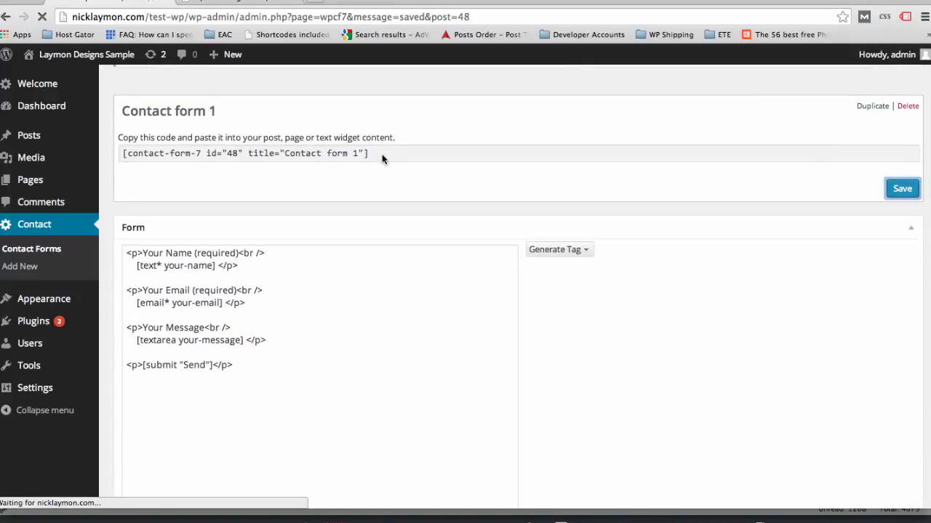
pyautogui.moveTo(380, 218); pyautogui.dragTo(125, 212)
pyautogui.hotkey('ctrl', 'c')
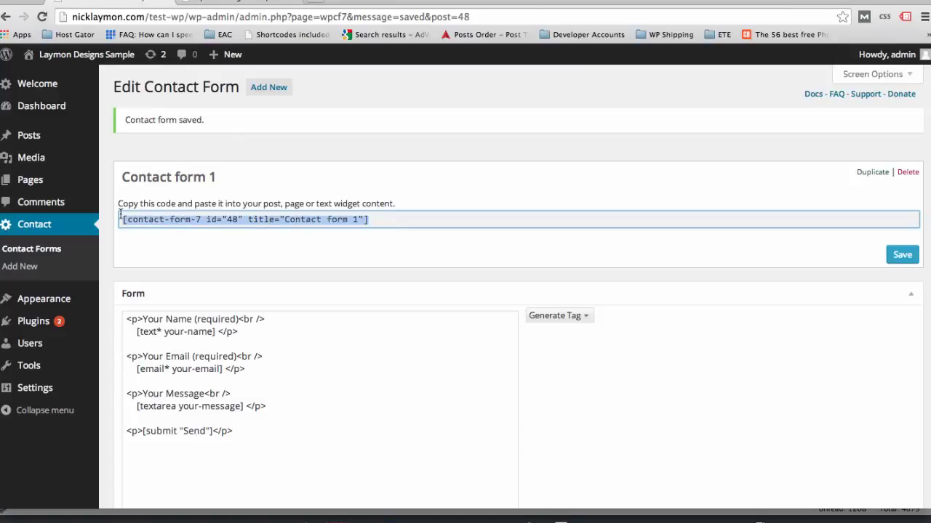
pyautogui.moveTo(32, 182)
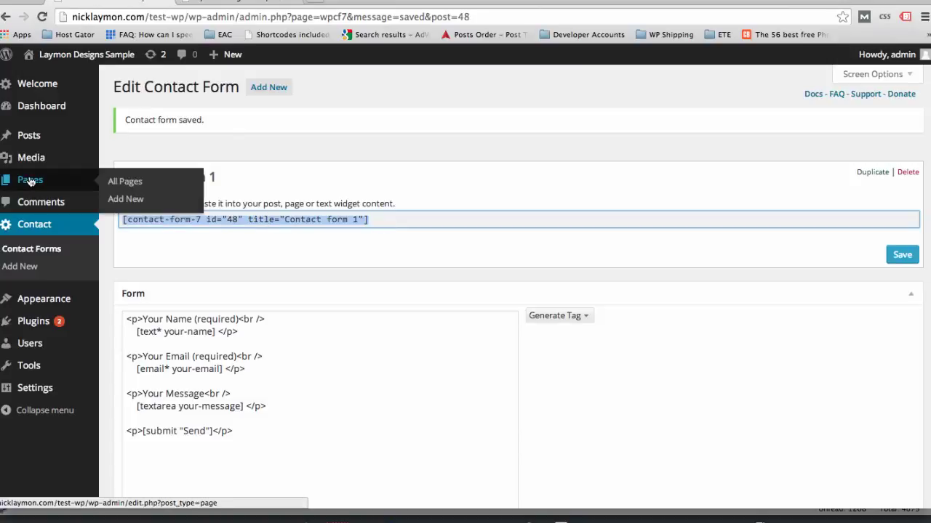
pyautogui.click(118, 182)
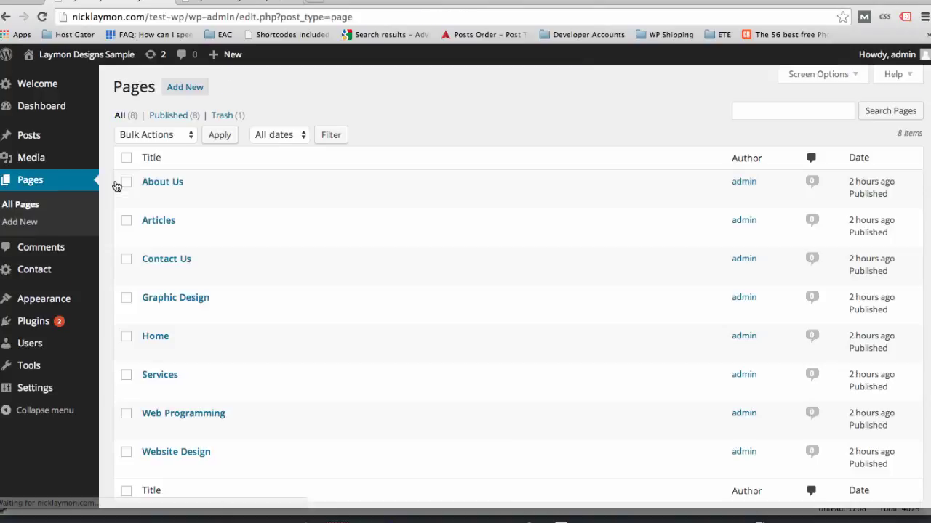
# - Paste the Contact form 1 shortcode into the Contact Us page content and update the page
pyautogui.click(149, 275)
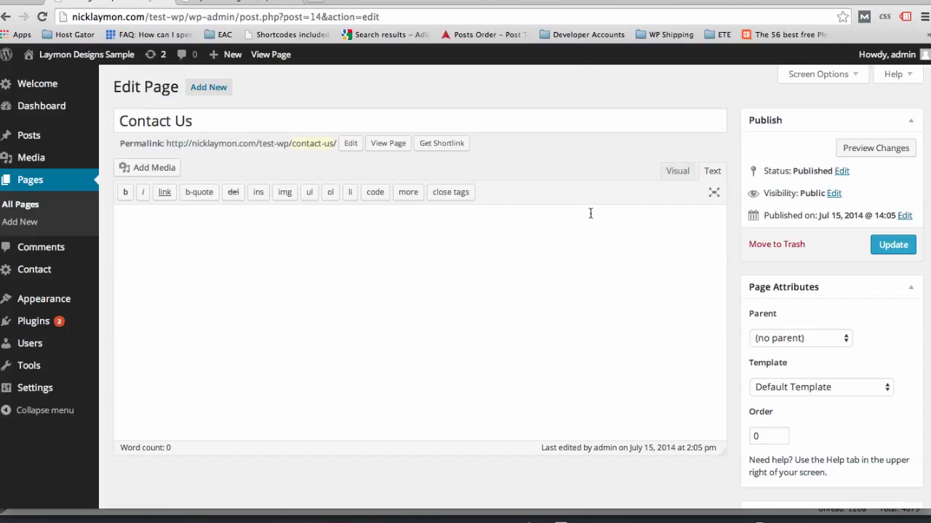
pyautogui.click(677, 174)
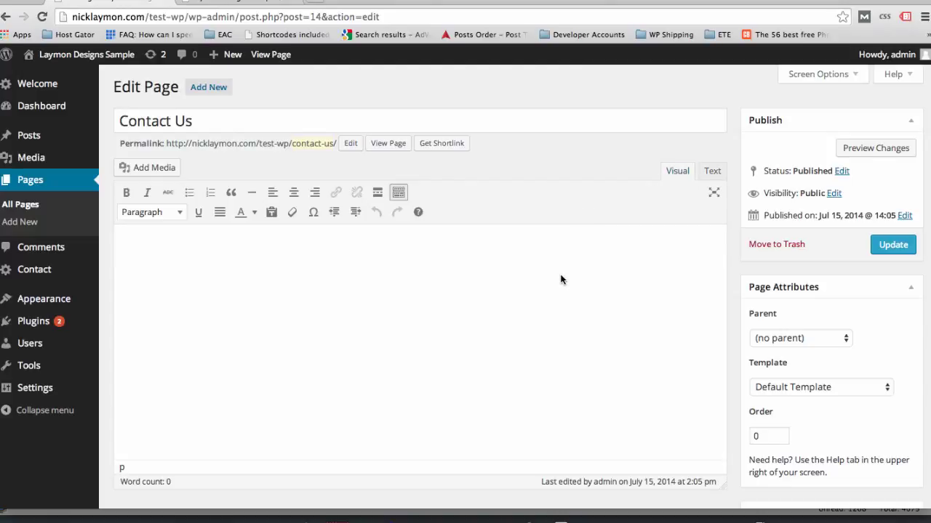
pyautogui.hotkey('ctrl', 'v')
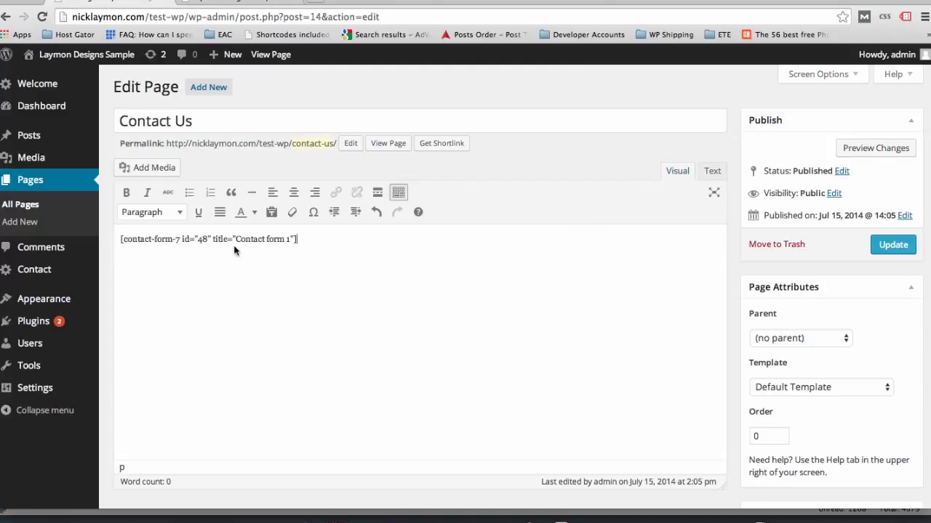
pyautogui.click(894, 244)
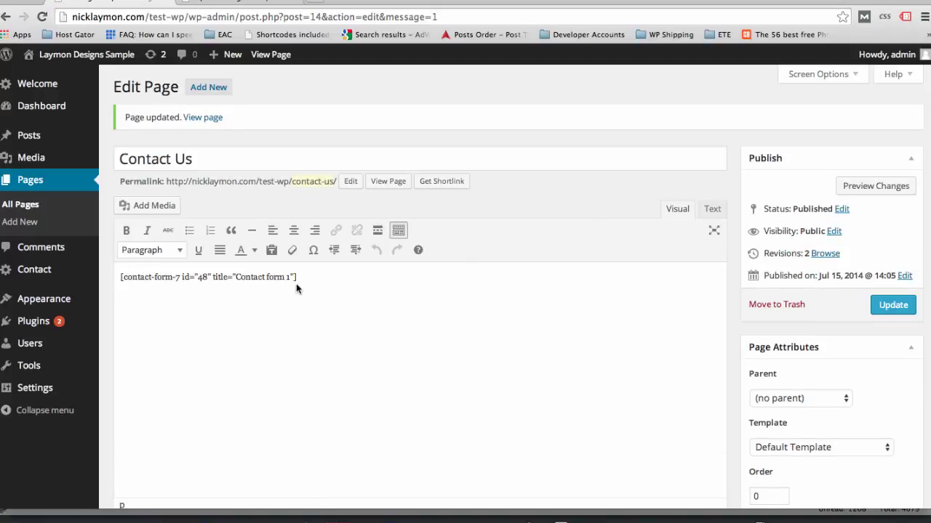
pyautogui.click(714, 210)
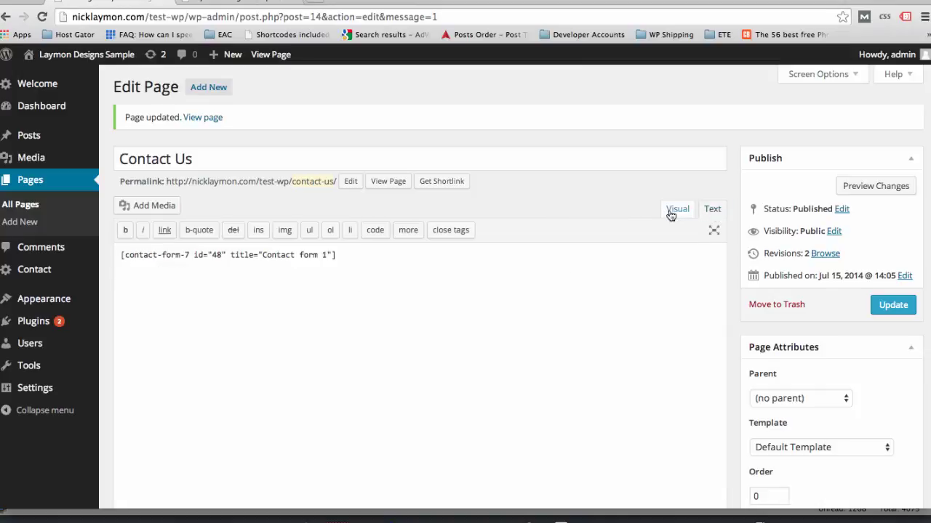
pyautogui.click(672, 212)
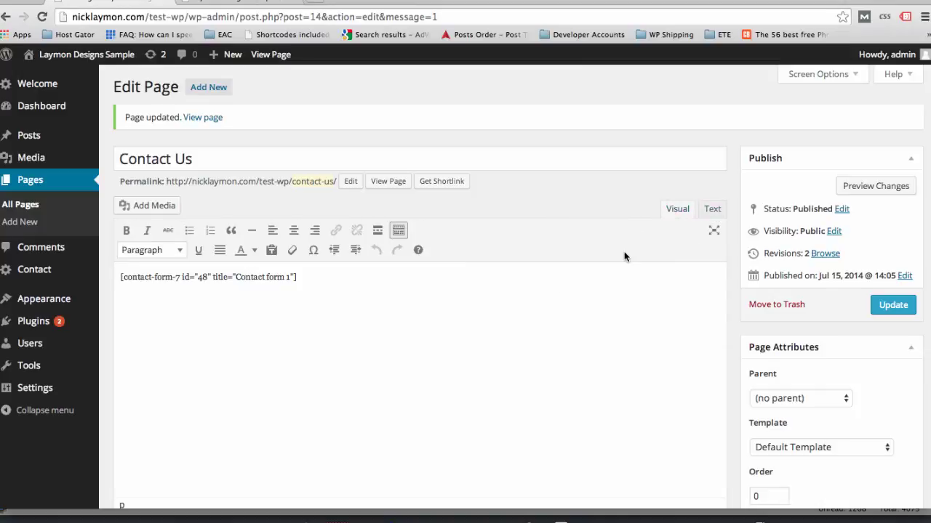
pyautogui.click(228, 2)
# - Open the public Contact Us page and look over its form fields
pyautogui.scroll(10, 497, 190)
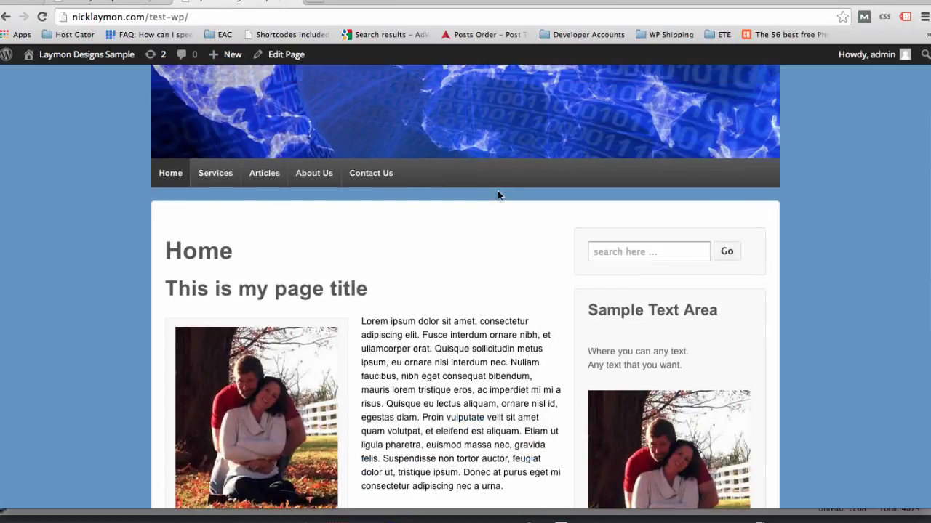
pyautogui.click(371, 180)
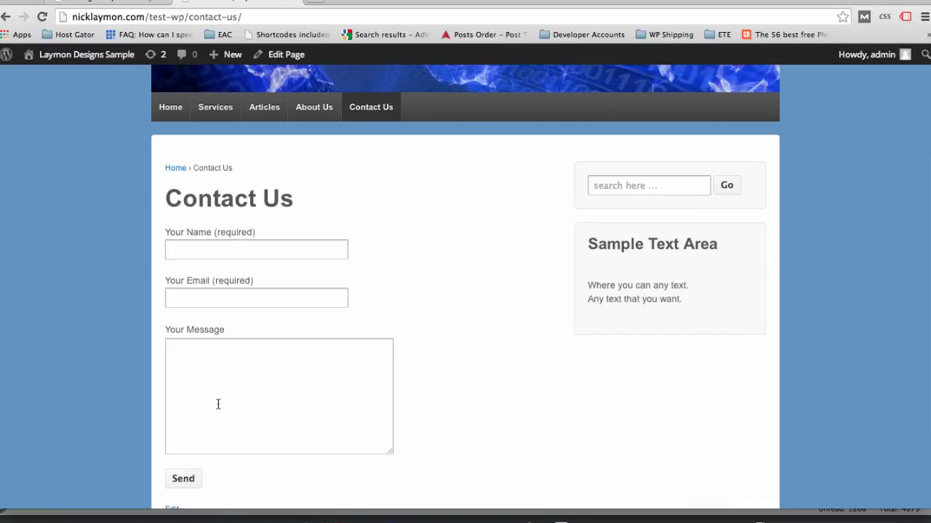
pyautogui.click(183, 245)
pyautogui.click(187, 298)
pyautogui.click(212, 372)
pyautogui.scroll(-3, 119, 348)
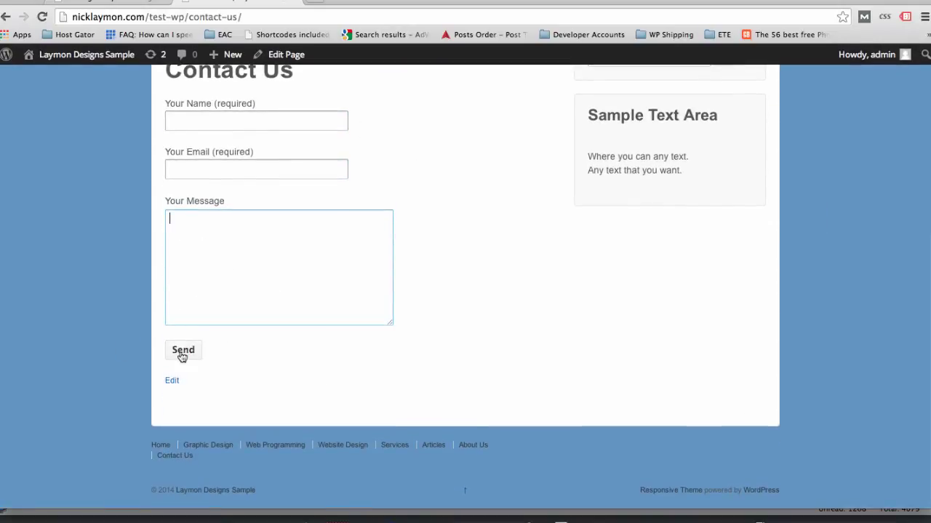
# - Submit the form with a name, e-mail address and message 'Testing 123', then bring up Thunderbird
pyautogui.click(196, 122)
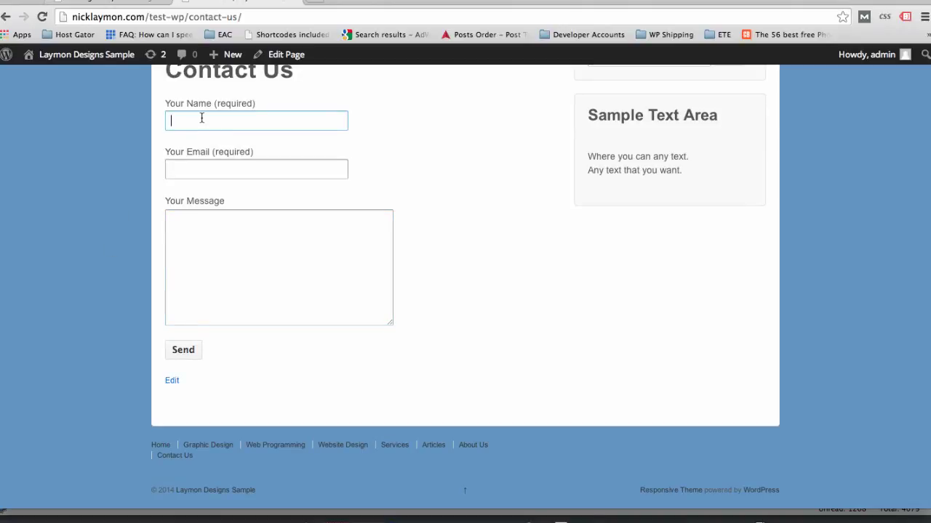
pyautogui.write('Damian')
pyautogui.press('Tab')
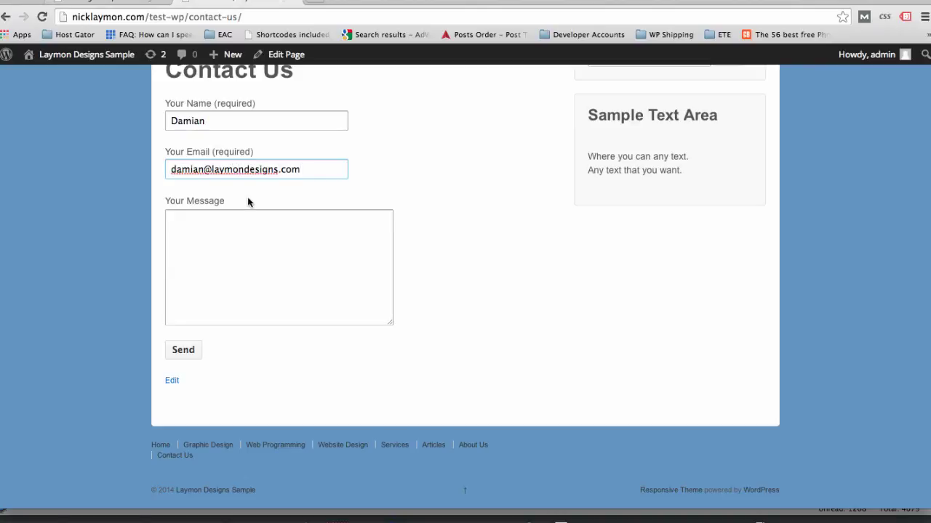
pyautogui.click(237, 240)
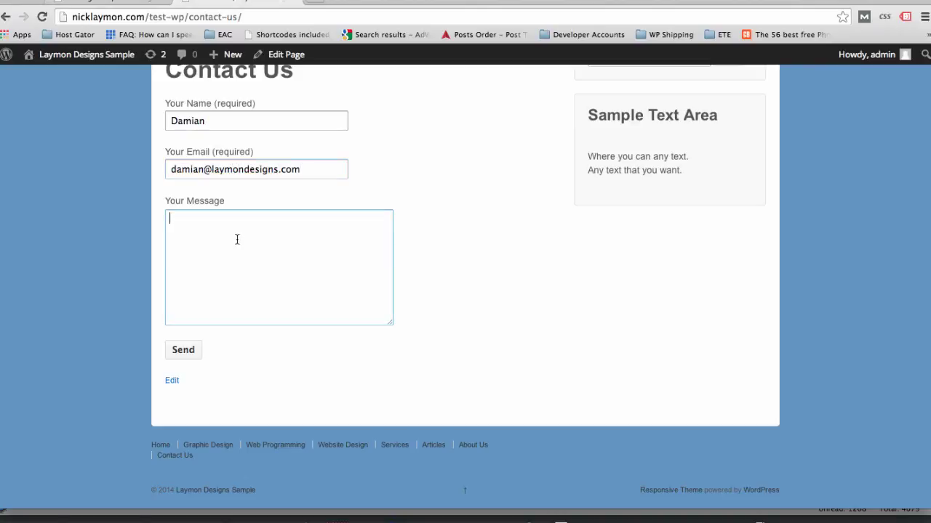
pyautogui.write('Testing 123')
pyautogui.click(192, 352)
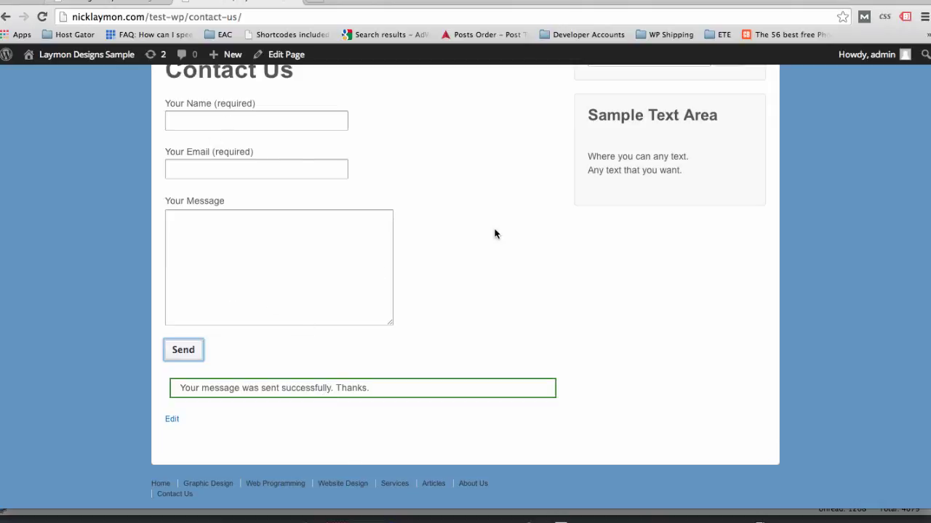
pyautogui.scroll(1, 463, 221)
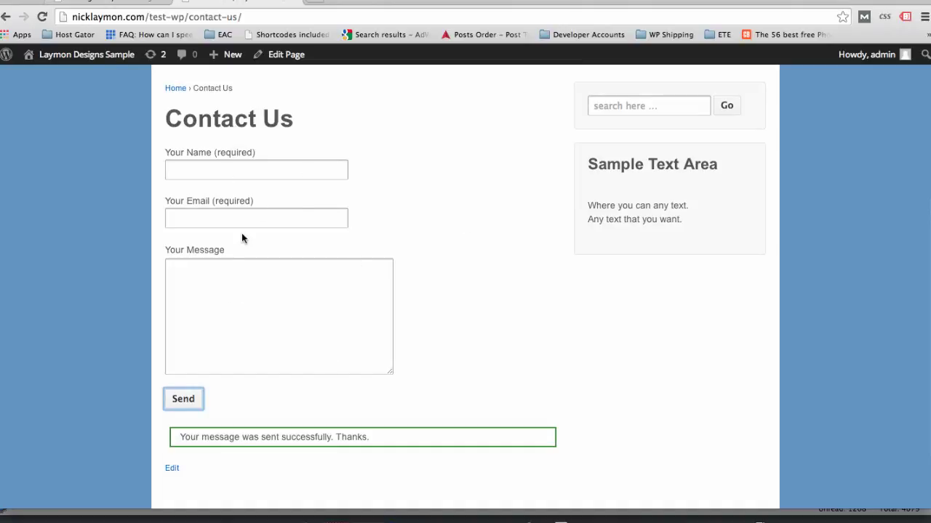
pyautogui.click(556, 519)
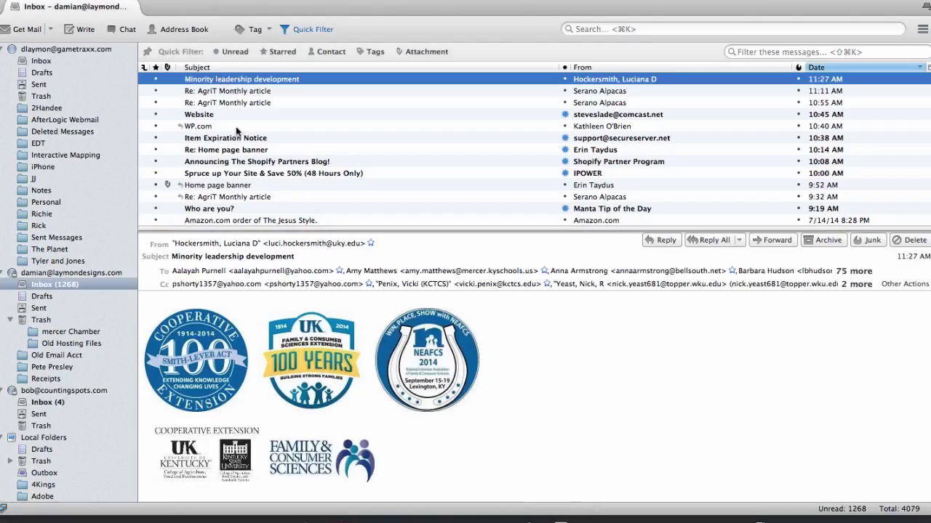
# - Get new mail for the business account and open the 'Website Contact' message
pyautogui.click(51, 29)
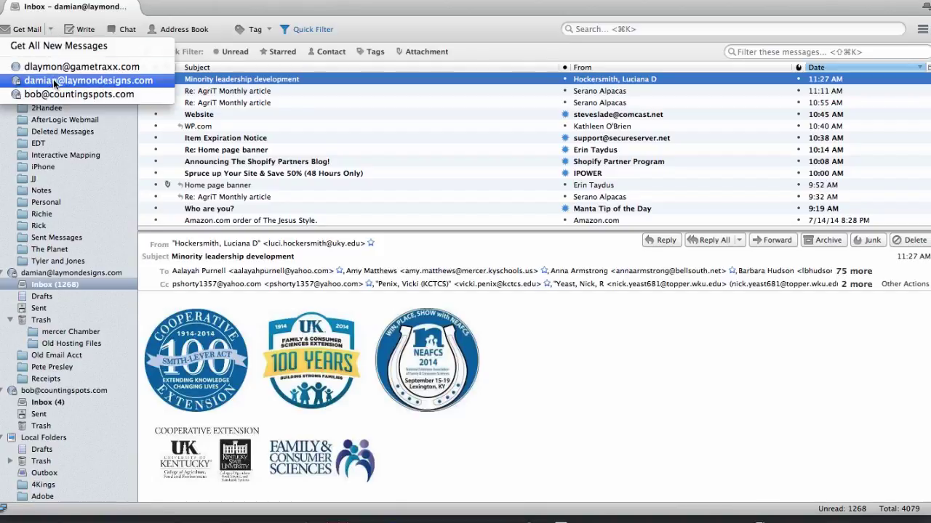
pyautogui.click(73, 80)
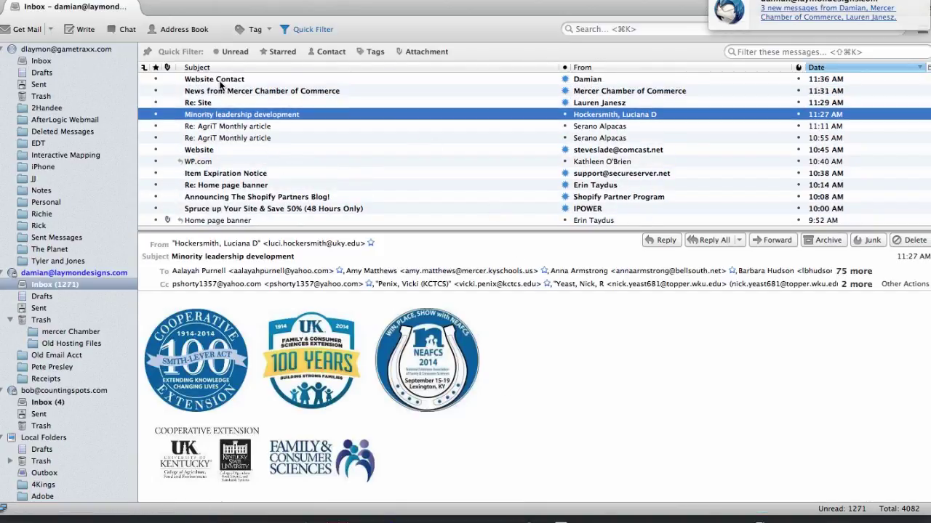
pyautogui.doubleClick(221, 80)
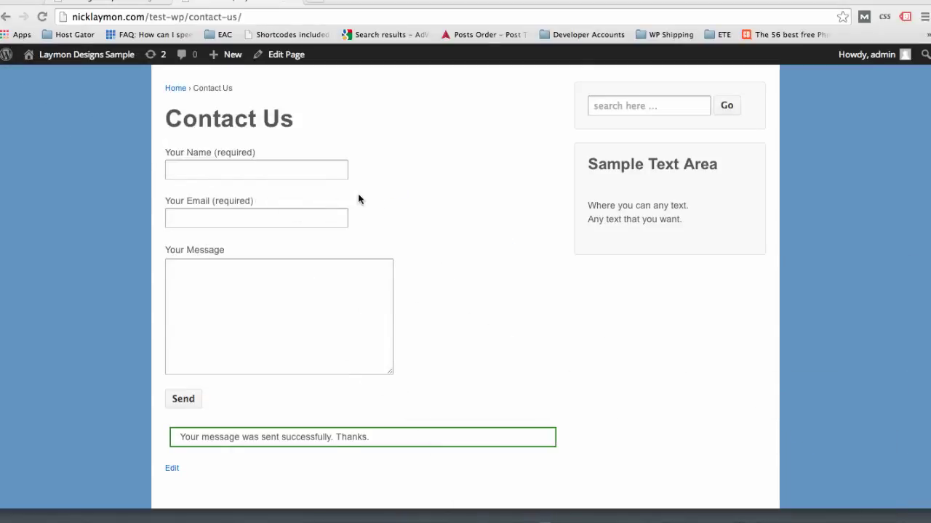
# - Go back to the Contact Us page editor showing the Contact form 1 shortcode
pyautogui.scroll(4, 437, 175)
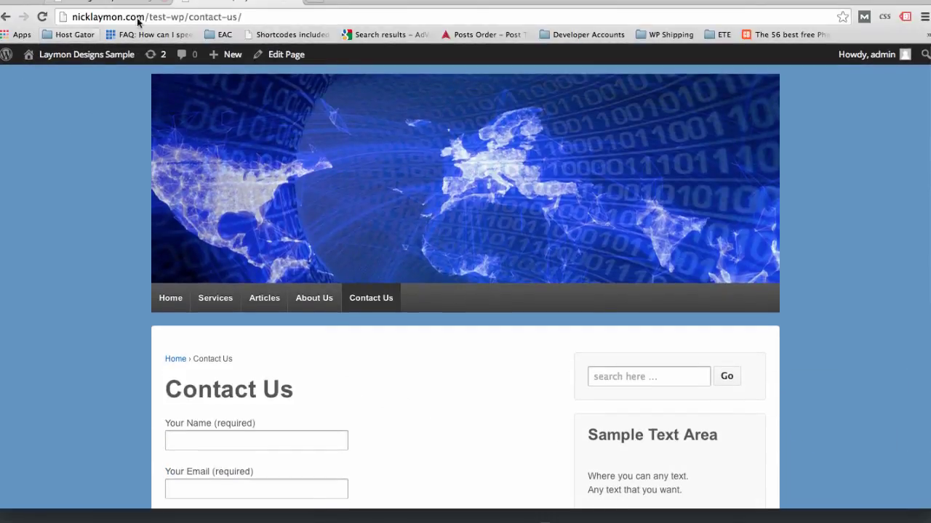
pyautogui.click(109, 3)
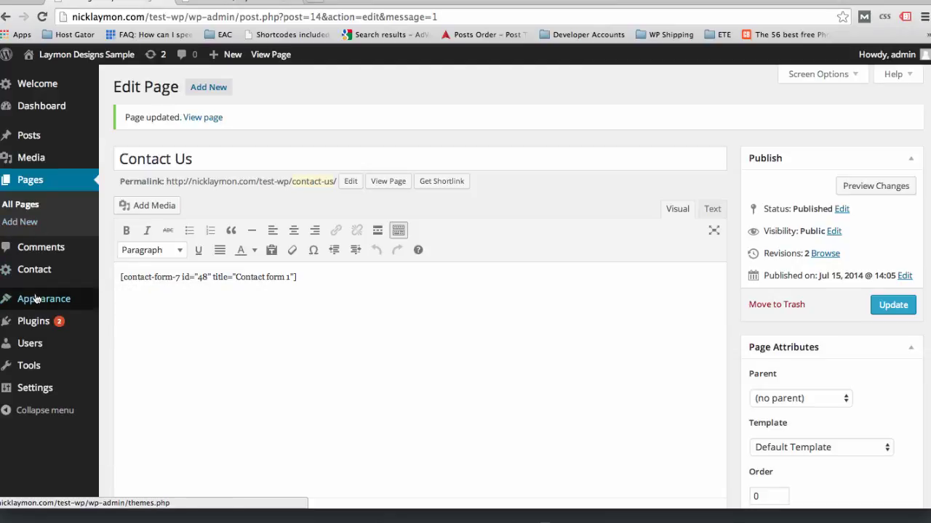
# - Search the plugin directory for 'wordpress seo' and install WordPress SEO by Yoast
pyautogui.moveTo(37, 322)
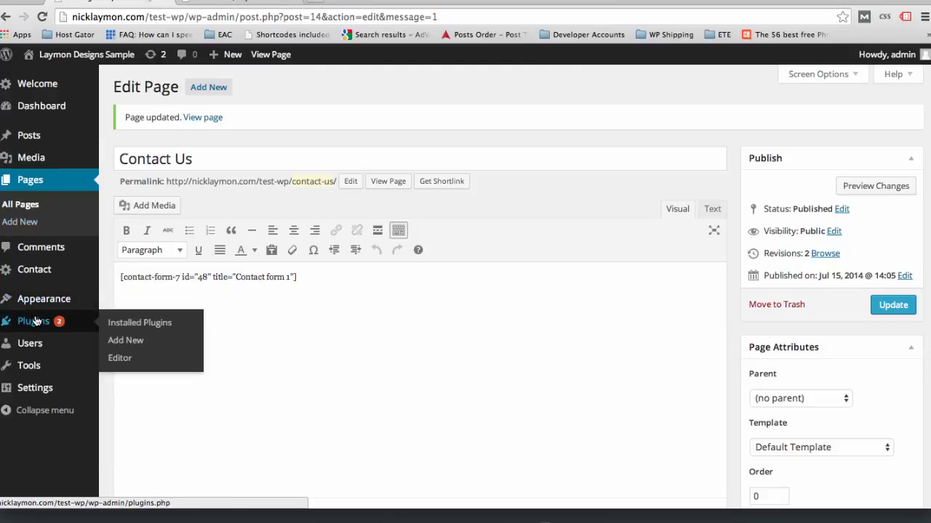
pyautogui.click(122, 331)
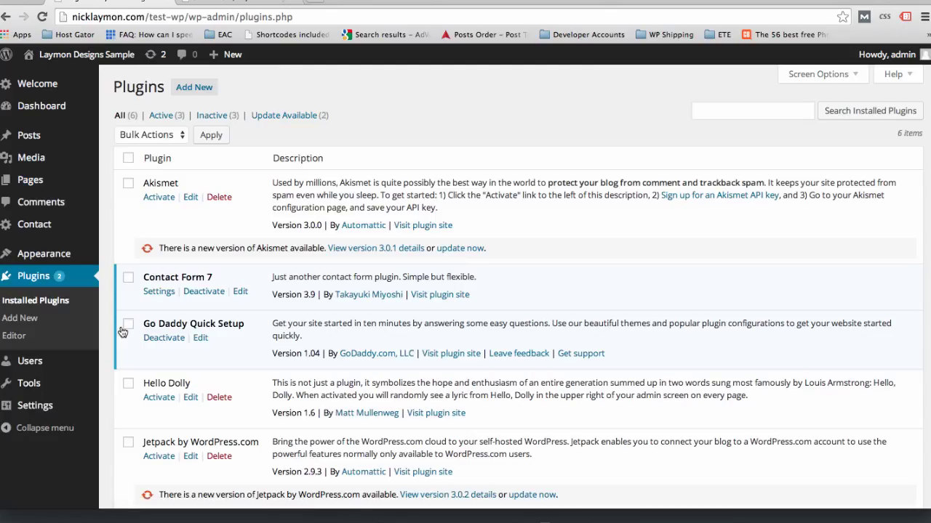
pyautogui.click(194, 86)
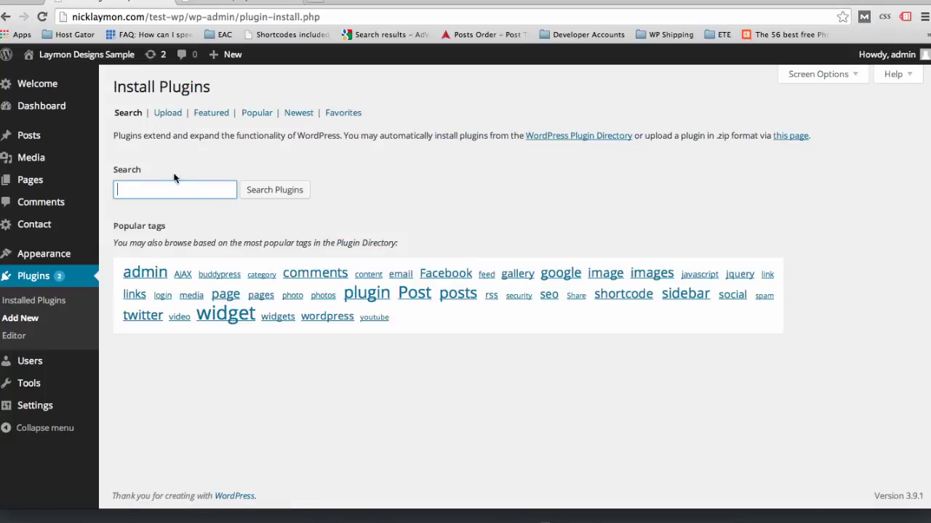
pyautogui.write('rdpress seo')
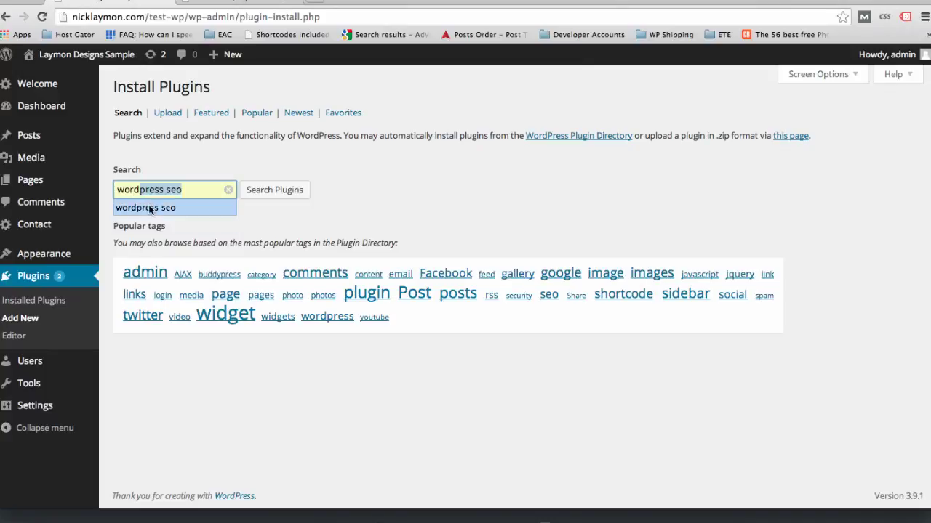
pyautogui.click(148, 207)
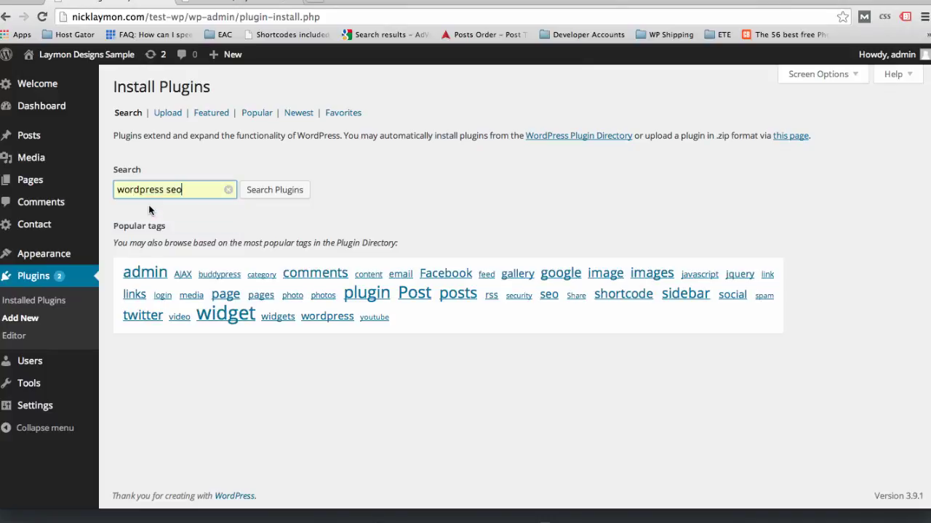
pyautogui.click(285, 190)
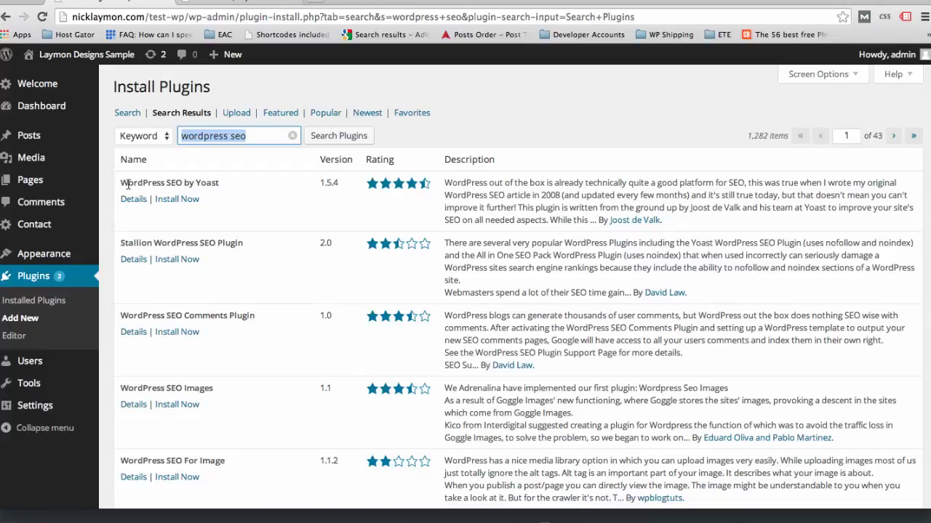
pyautogui.click(176, 199)
pyautogui.click(565, 171)
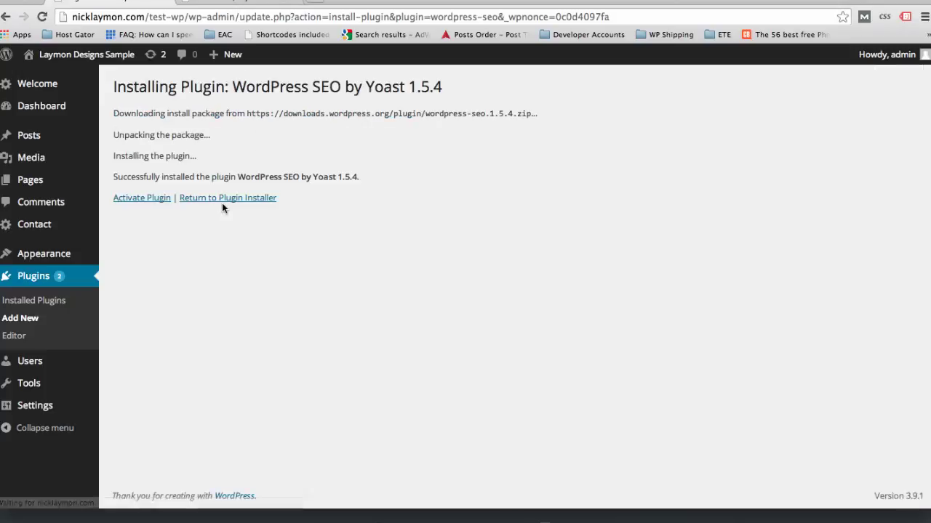
# - Activate WordPress SEO by Yoast and decline its anonymous usage tracking
pyautogui.click(133, 200)
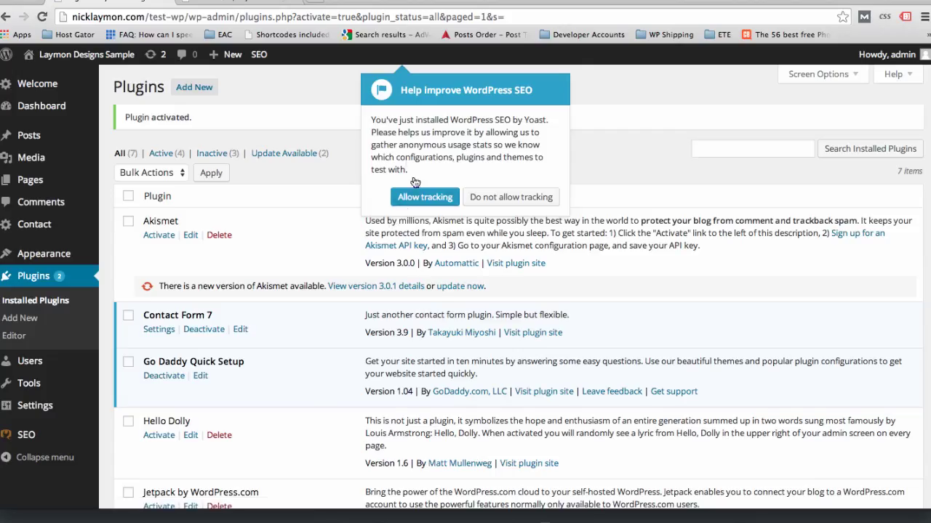
pyautogui.click(499, 197)
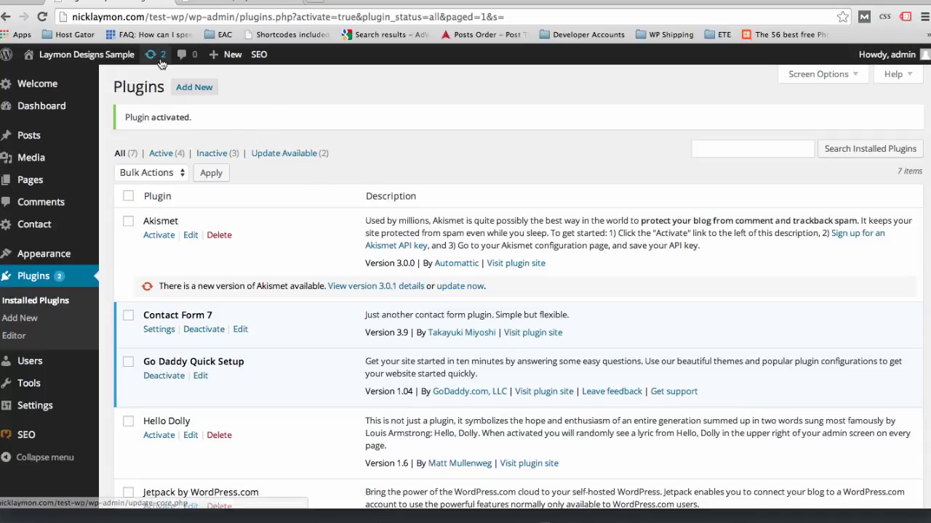
# - Bring up the Install Plugins page with the search box focused
pyautogui.click(176, 92)
pyautogui.click(186, 188)
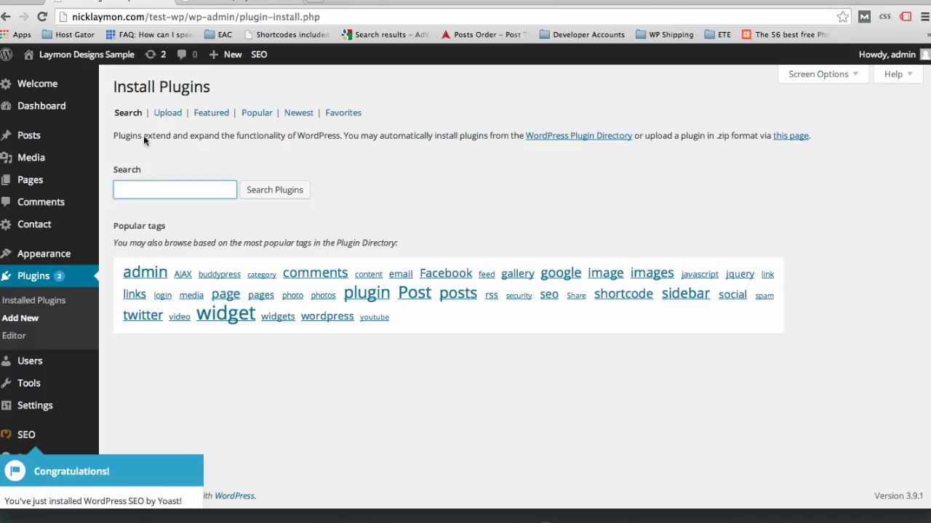
pyautogui.click(231, 225)
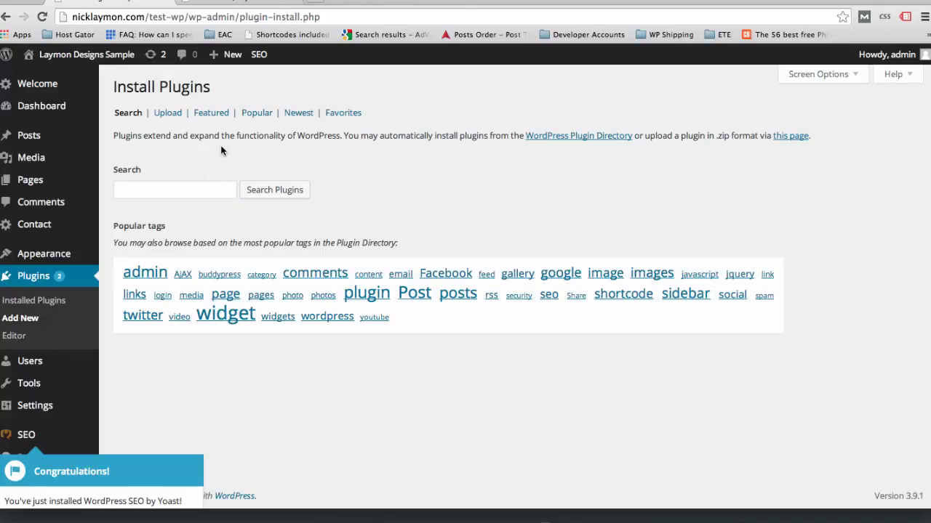
# - Browse the All Pages list and glance at the Yoast SEO settings menu
pyautogui.moveTo(38, 180)
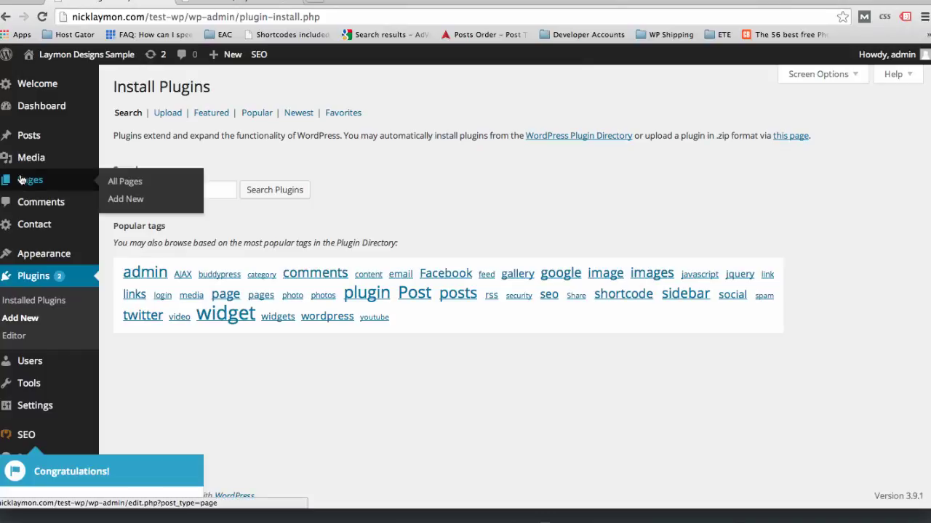
pyautogui.click(117, 181)
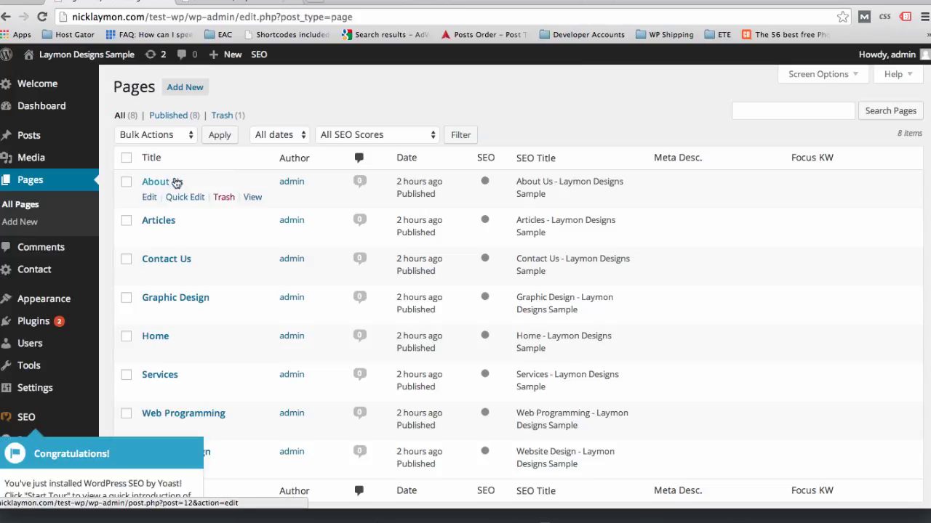
pyautogui.click(149, 351)
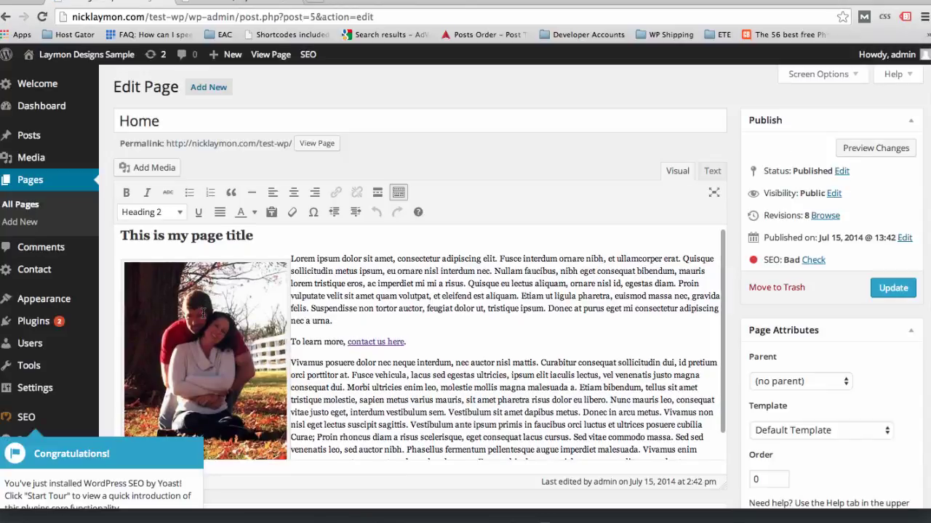
pyautogui.scroll(-5, 202, 313)
pyautogui.scroll(-2, 52, 457)
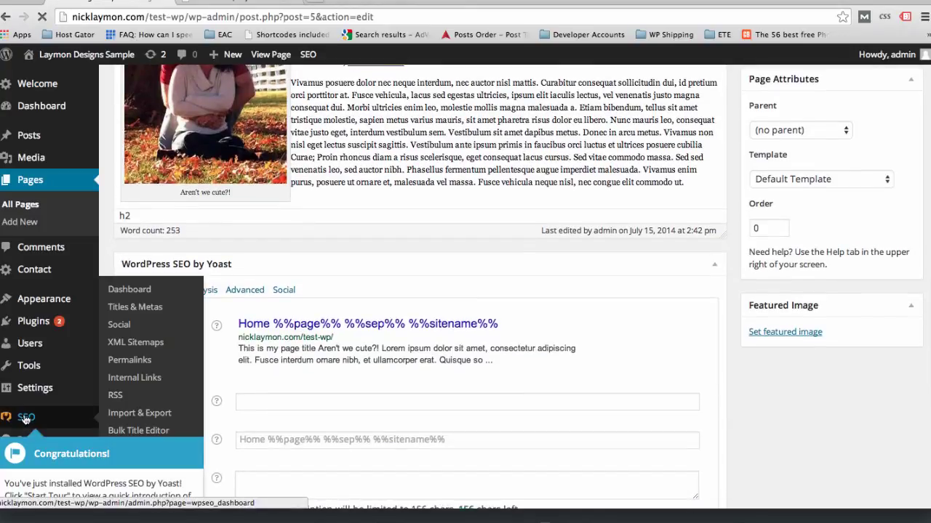
pyautogui.click(22, 416)
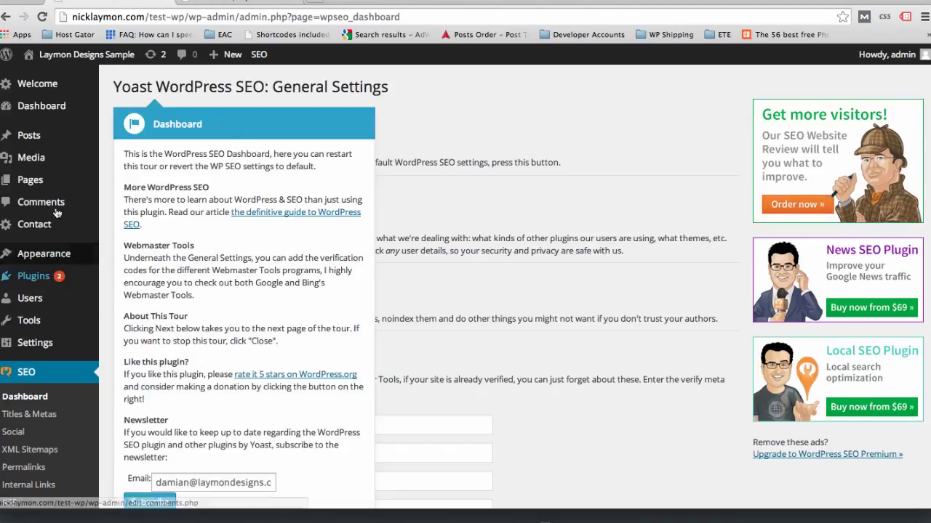
# - Return to All Pages and open the Home page for editing
pyautogui.click(40, 189)
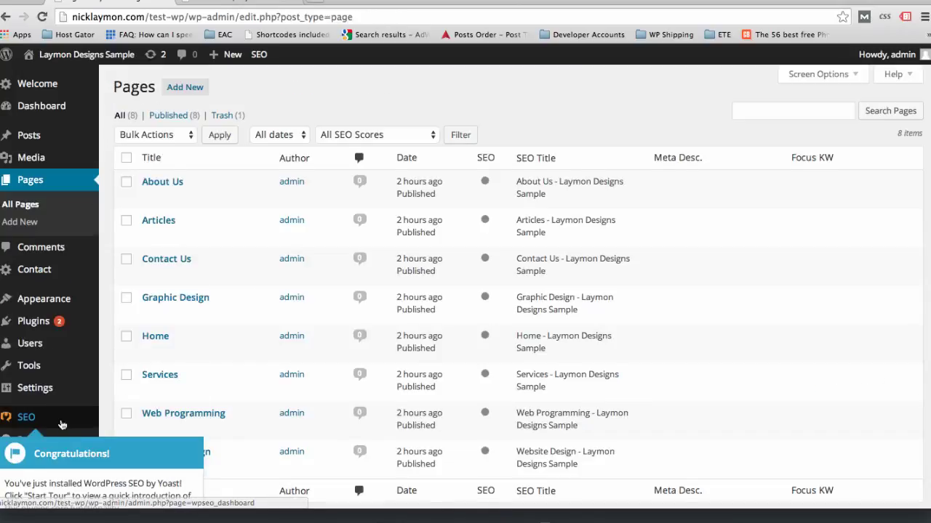
pyautogui.scroll(-1, 44, 429)
pyautogui.moveTo(58, 421)
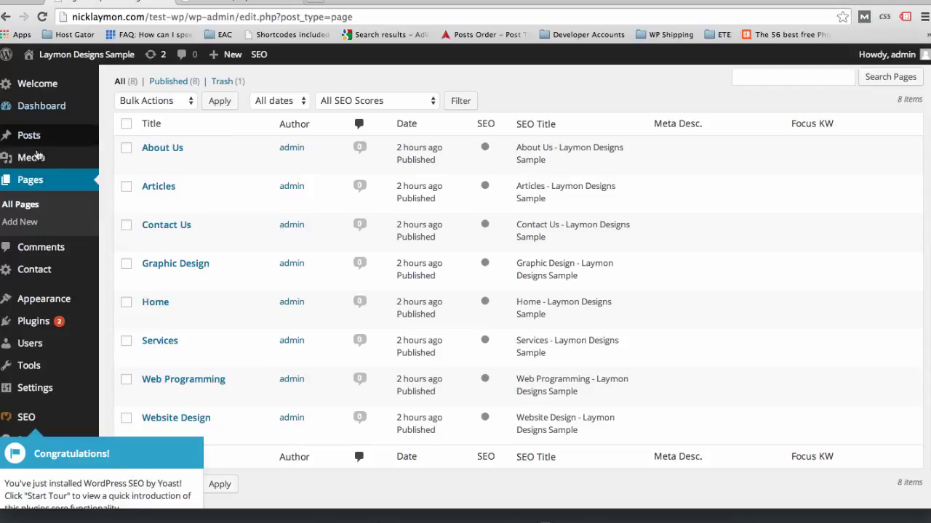
pyautogui.click(145, 320)
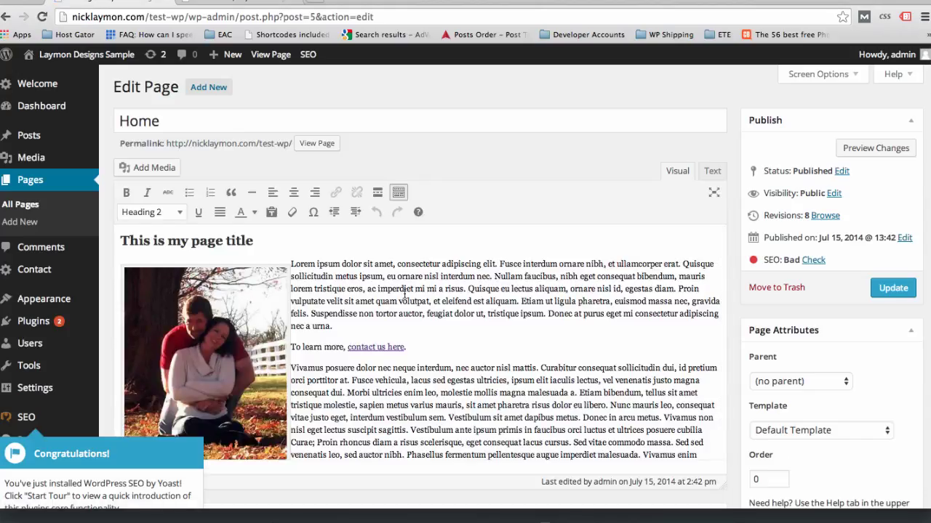
# - Enter 'This is my page title.' as the Home page's Yoast SEO title
pyautogui.scroll(-3, 404, 292)
pyautogui.scroll(-2, 404, 292)
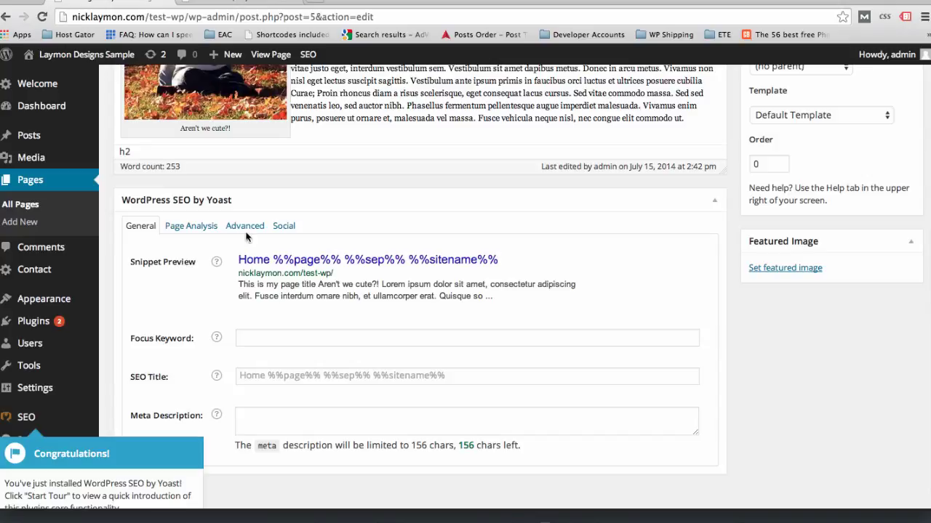
pyautogui.scroll(-1, 190, 255)
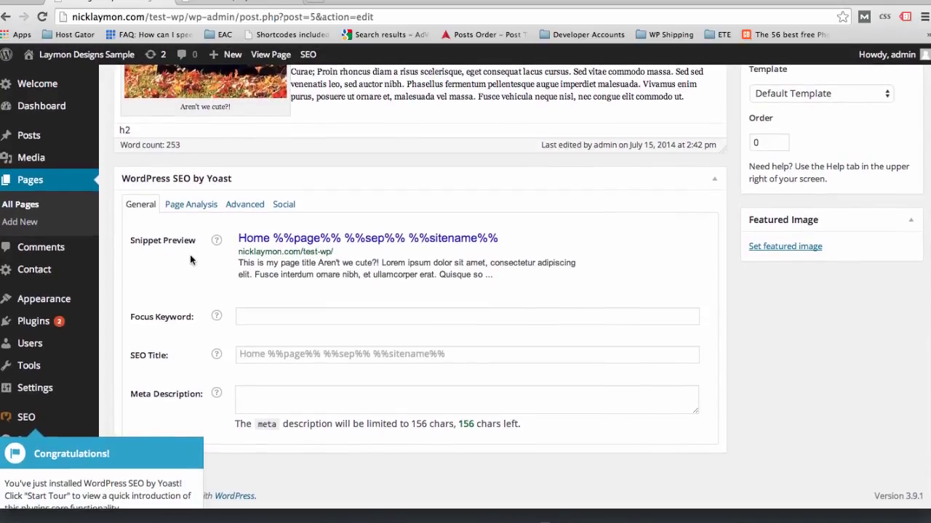
pyautogui.click(436, 355)
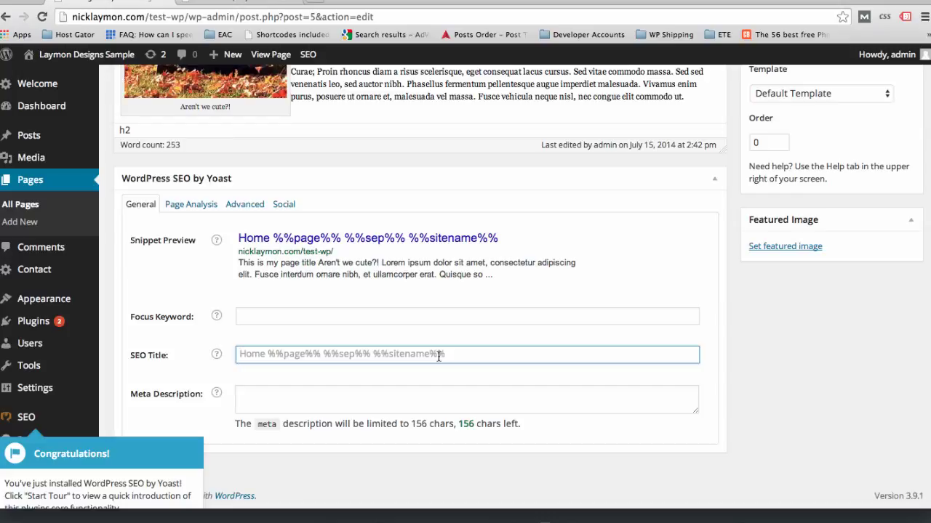
pyautogui.write('This is my page')
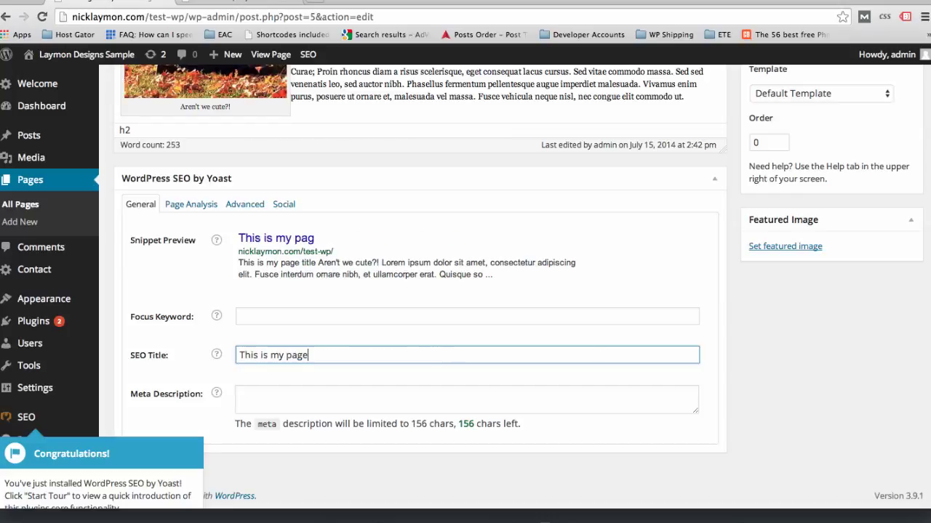
pyautogui.write(' title.')
pyautogui.click(281, 400)
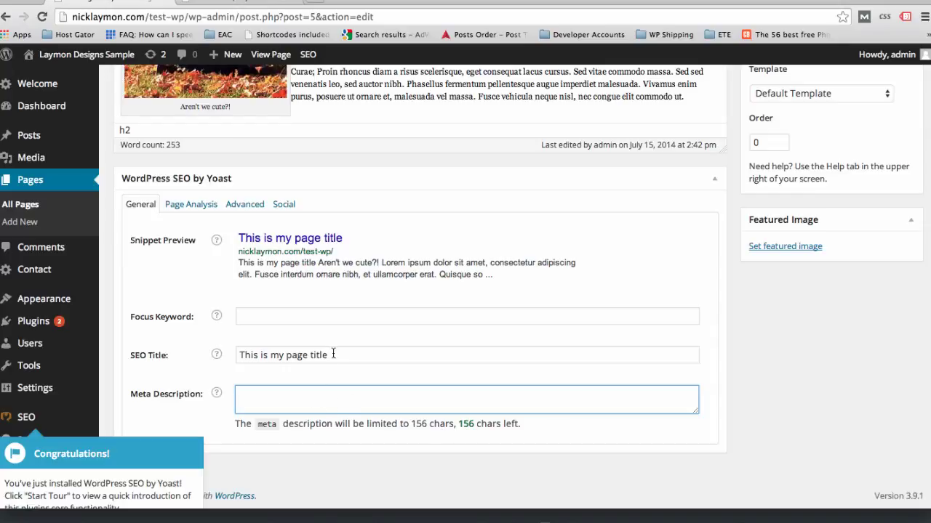
pyautogui.moveTo(331, 355); pyautogui.dragTo(208, 357)
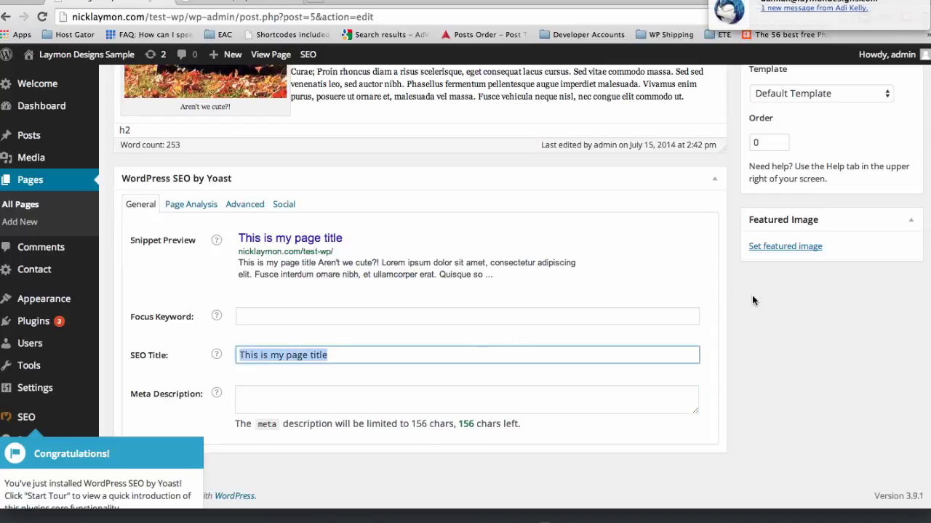
pyautogui.scroll(5, 782, 362)
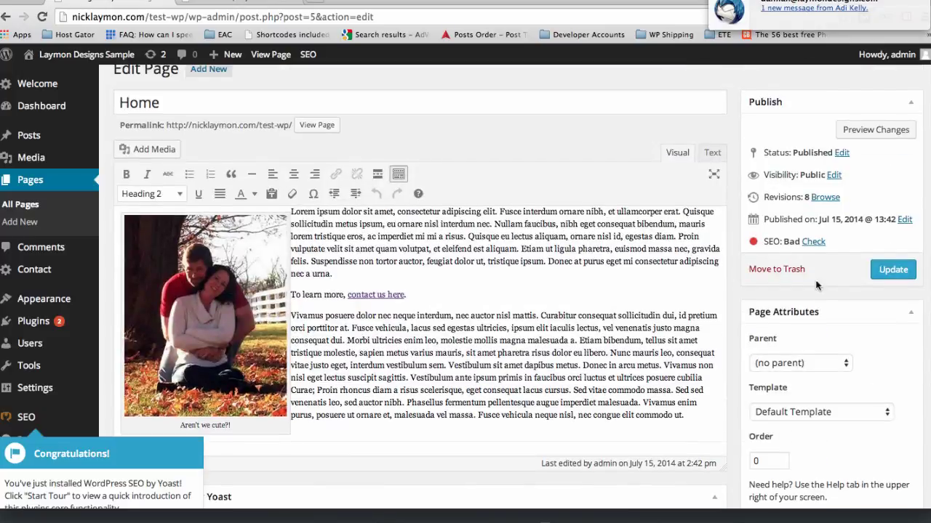
# - Update the Home page, then view the live Home page on the site
pyautogui.click(902, 275)
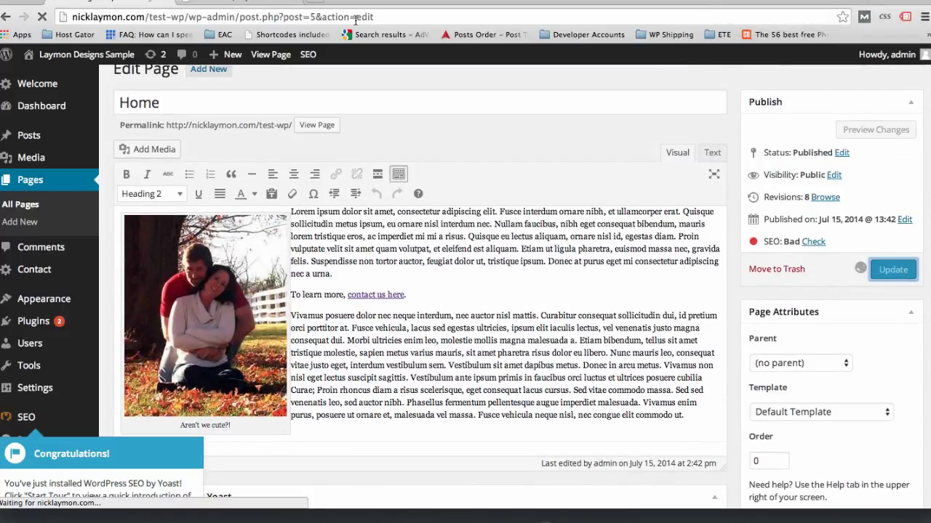
pyautogui.click(226, 6)
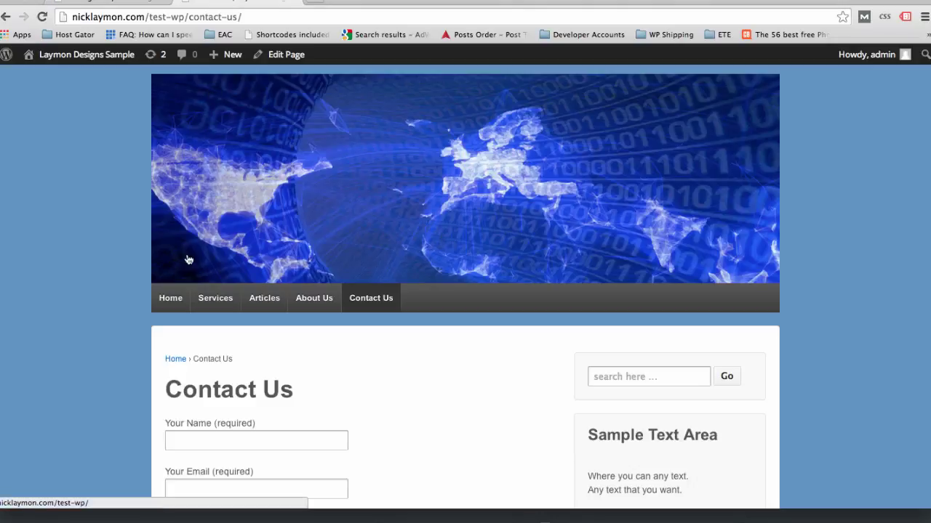
pyautogui.click(177, 301)
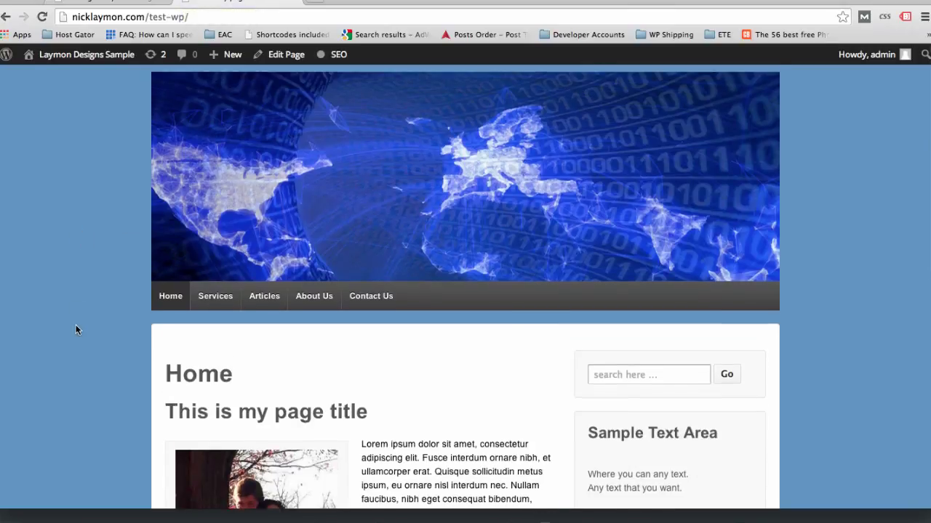
pyautogui.scroll(-5, 76, 330)
pyautogui.scroll(5, 76, 330)
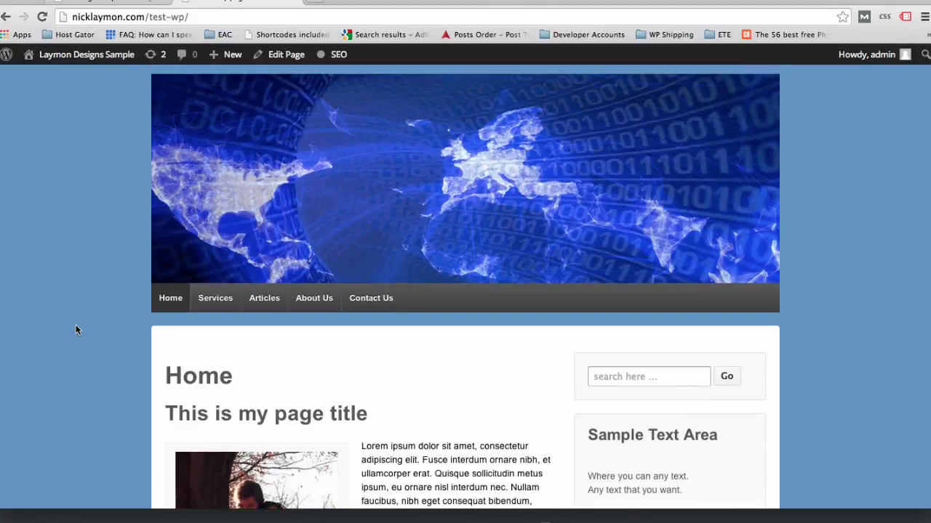